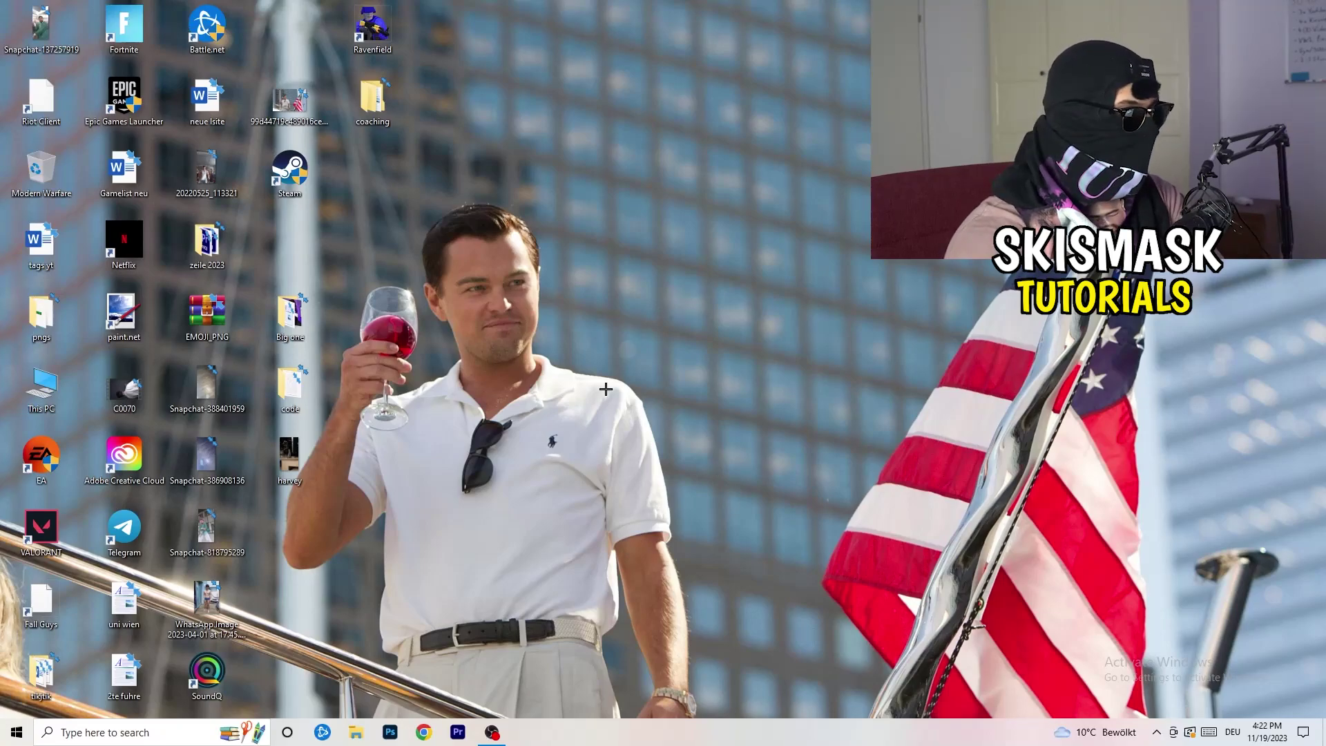
- Open Task Manager from the taskbar, maximize it, and view the Performance tab's Ethernet graph
right_click(640, 742)
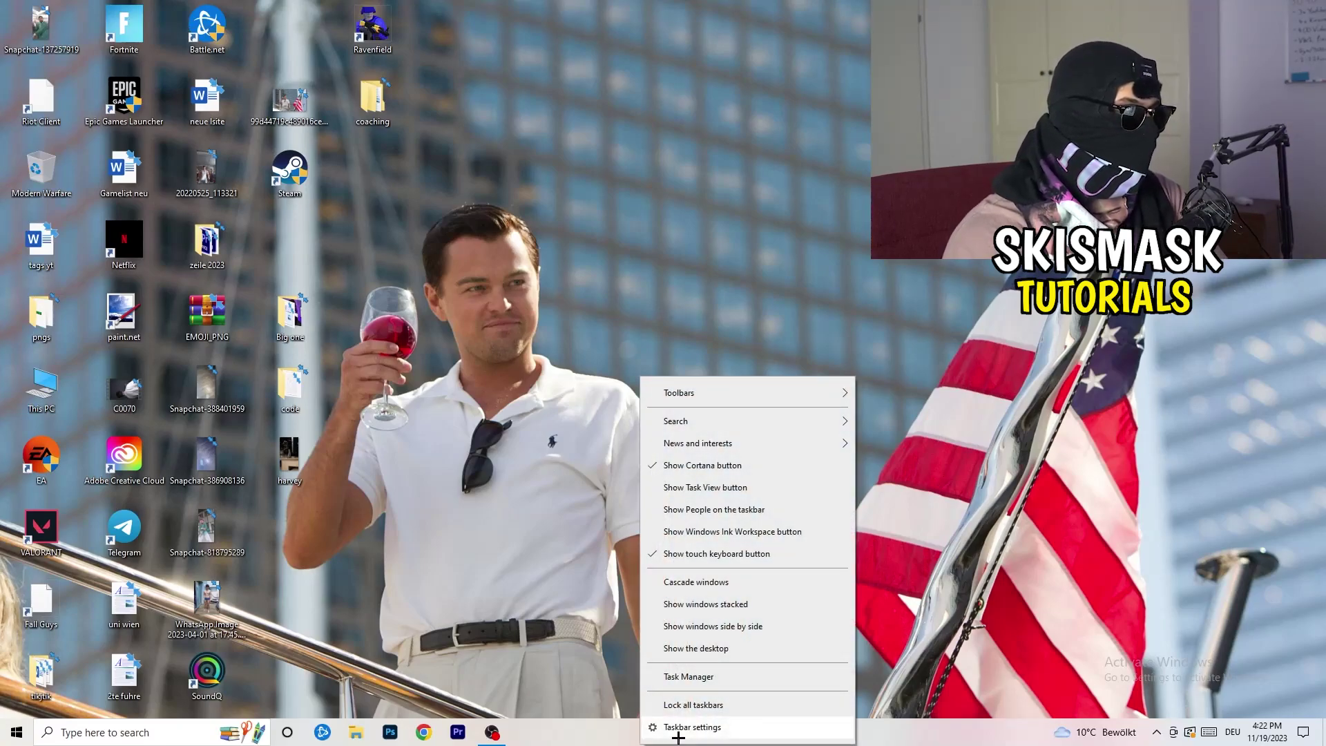
left_click(689, 677)
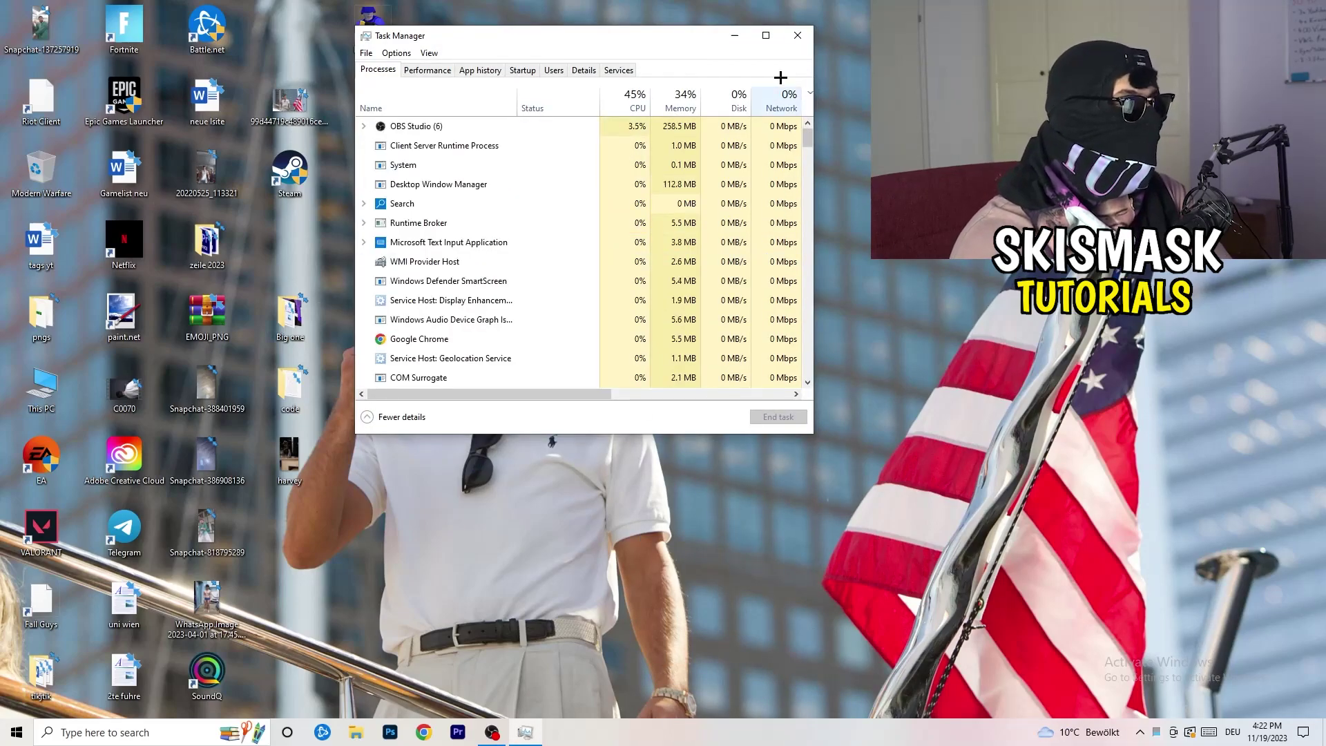
left_click(766, 36)
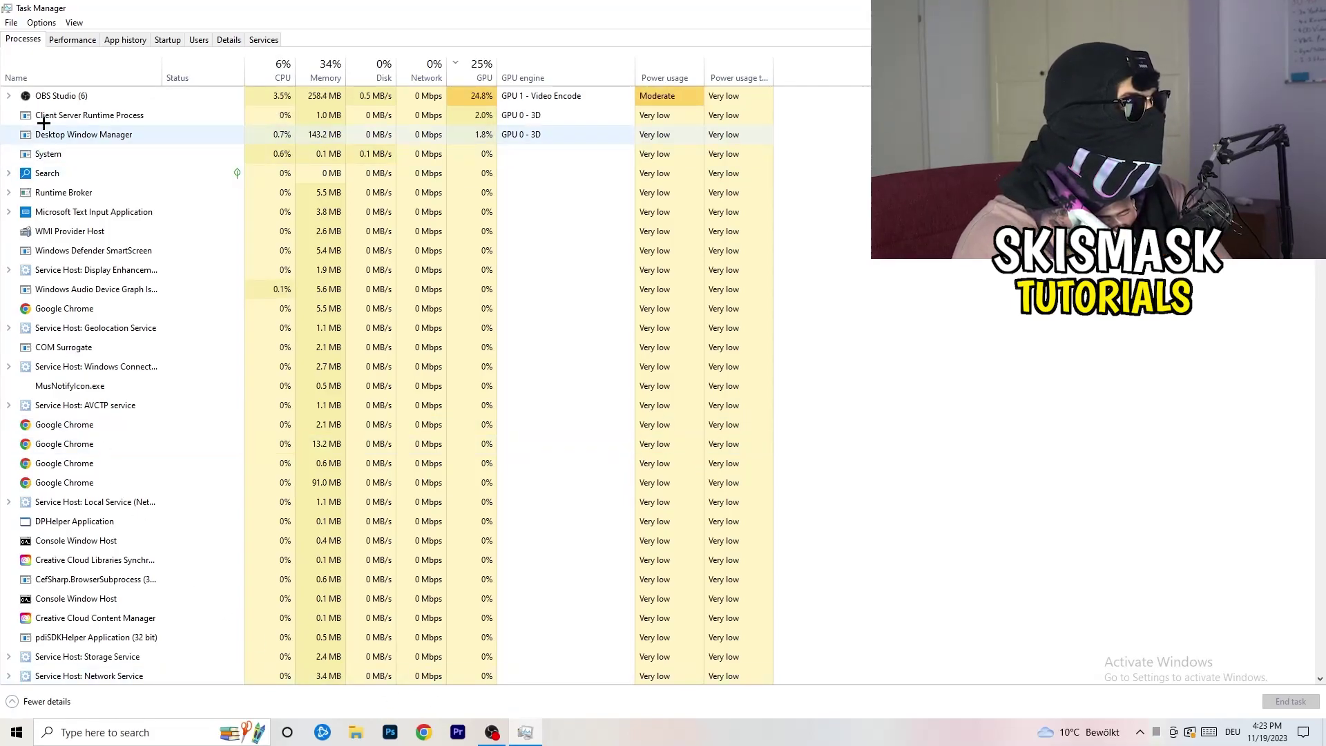
left_click(72, 40)
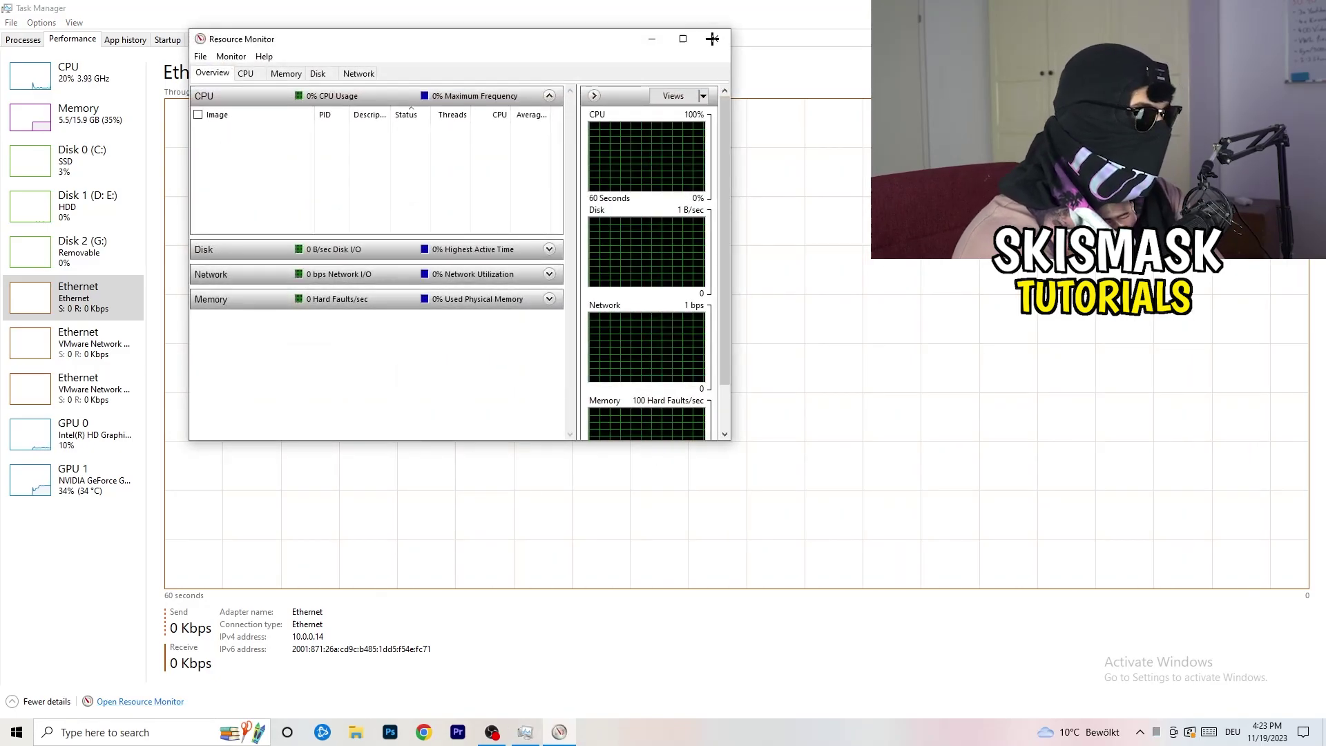
- Maximize Resource Monitor and browse the CPU process list on its Overview tab
left_click(678, 36)
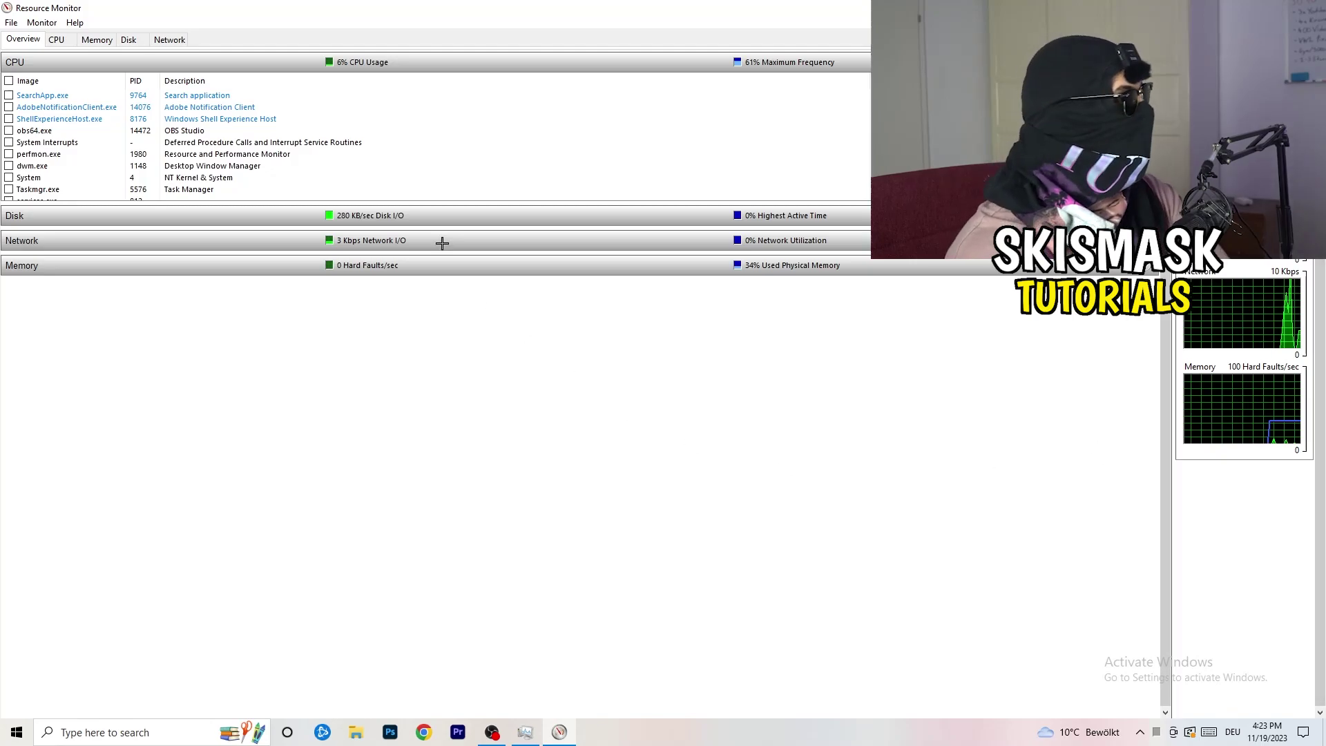
scroll(393, 148, "down", 5)
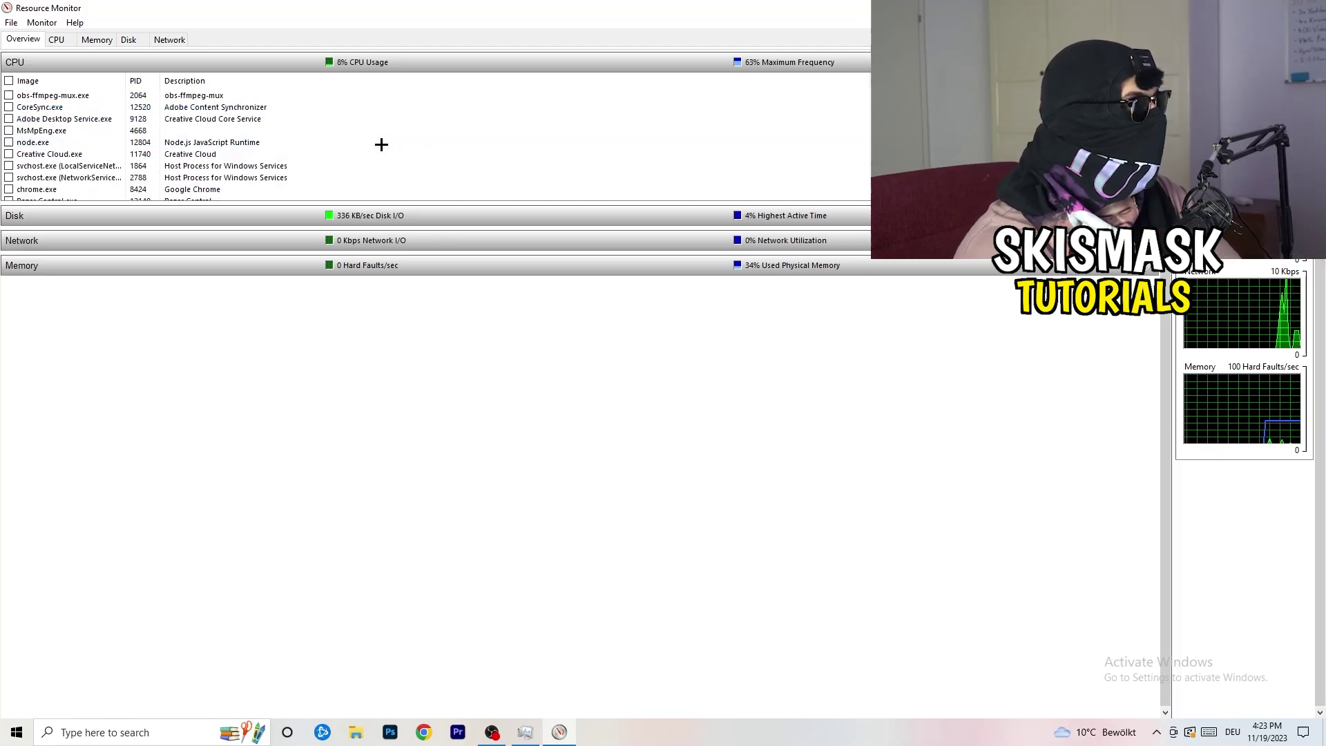
scroll(383, 143, "down", 3)
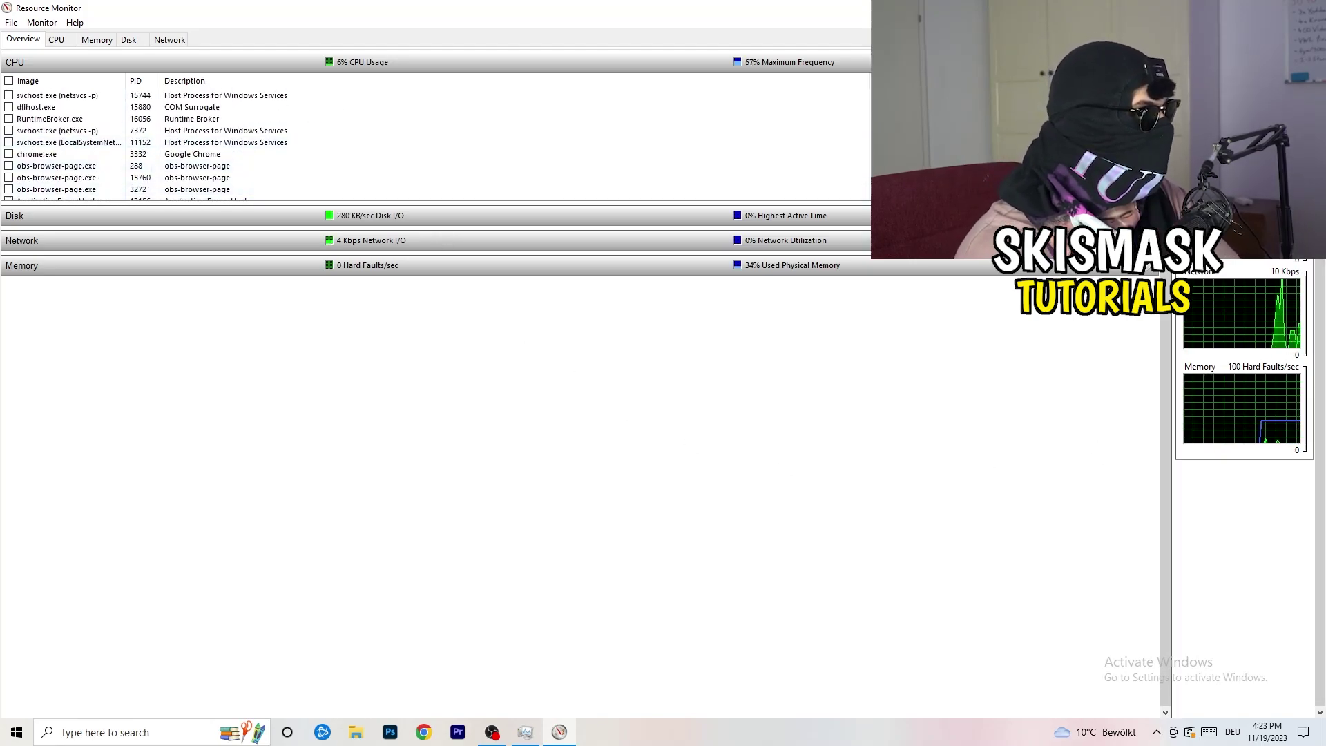
scroll(384, 143, "up", 8)
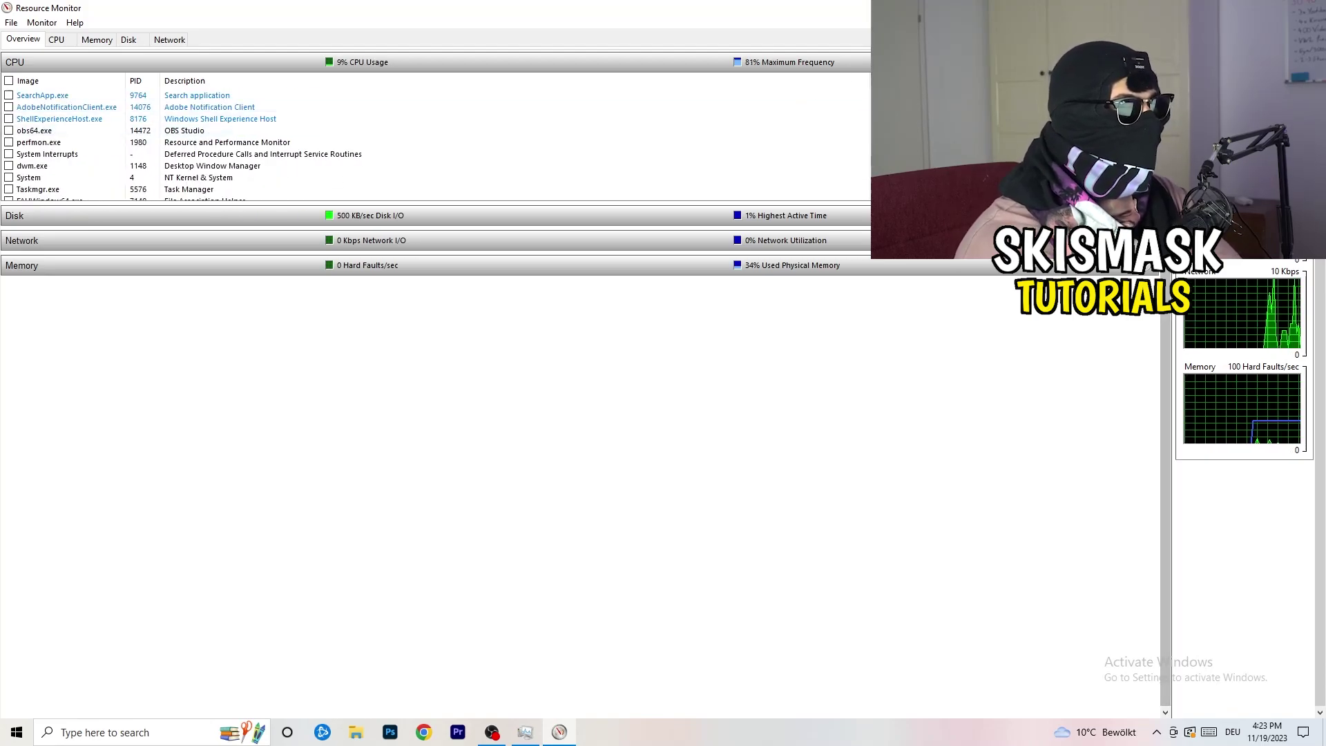
scroll(384, 149, "down", 3)
scroll(383, 149, "up", 3)
scroll(383, 149, "down", 5)
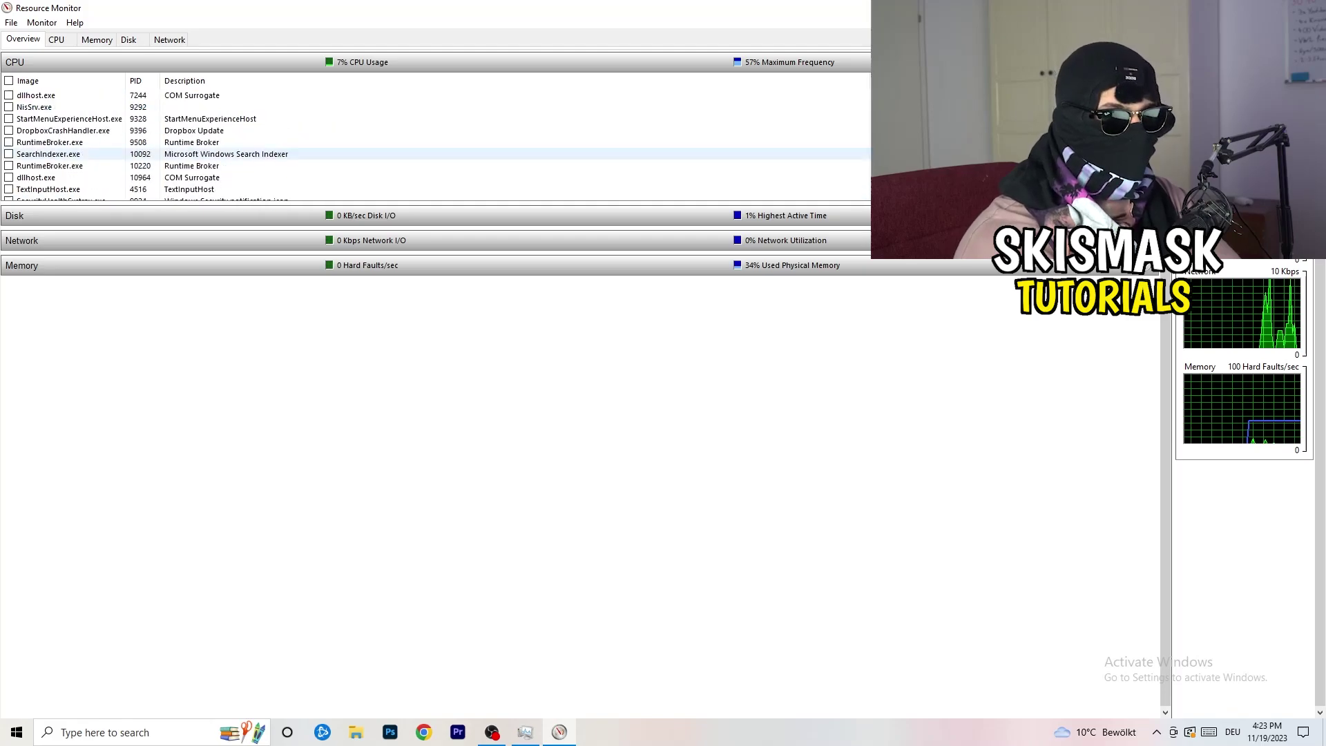
scroll(858, 168, "down", 3)
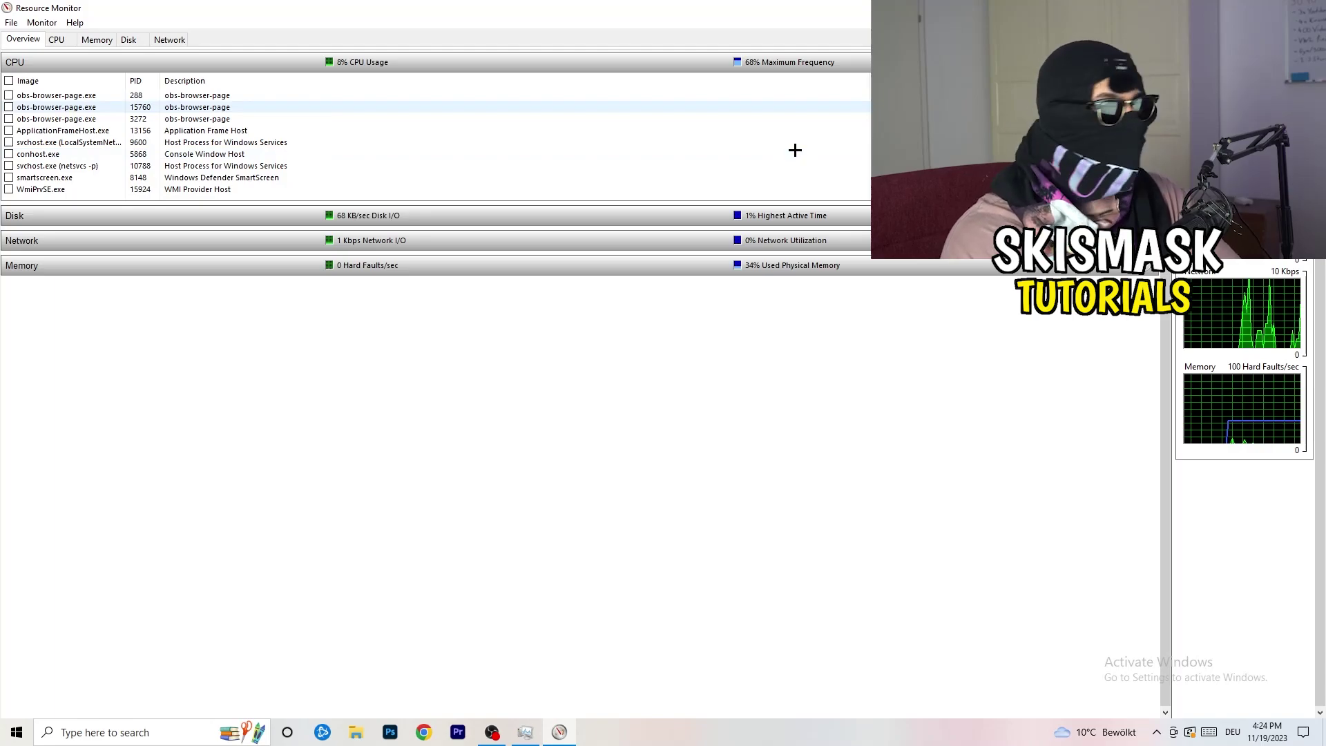
- Show Resource Monitor's Network tab listing processes like svchost.exe and chrome.exe with network activity
right_click(788, 154)
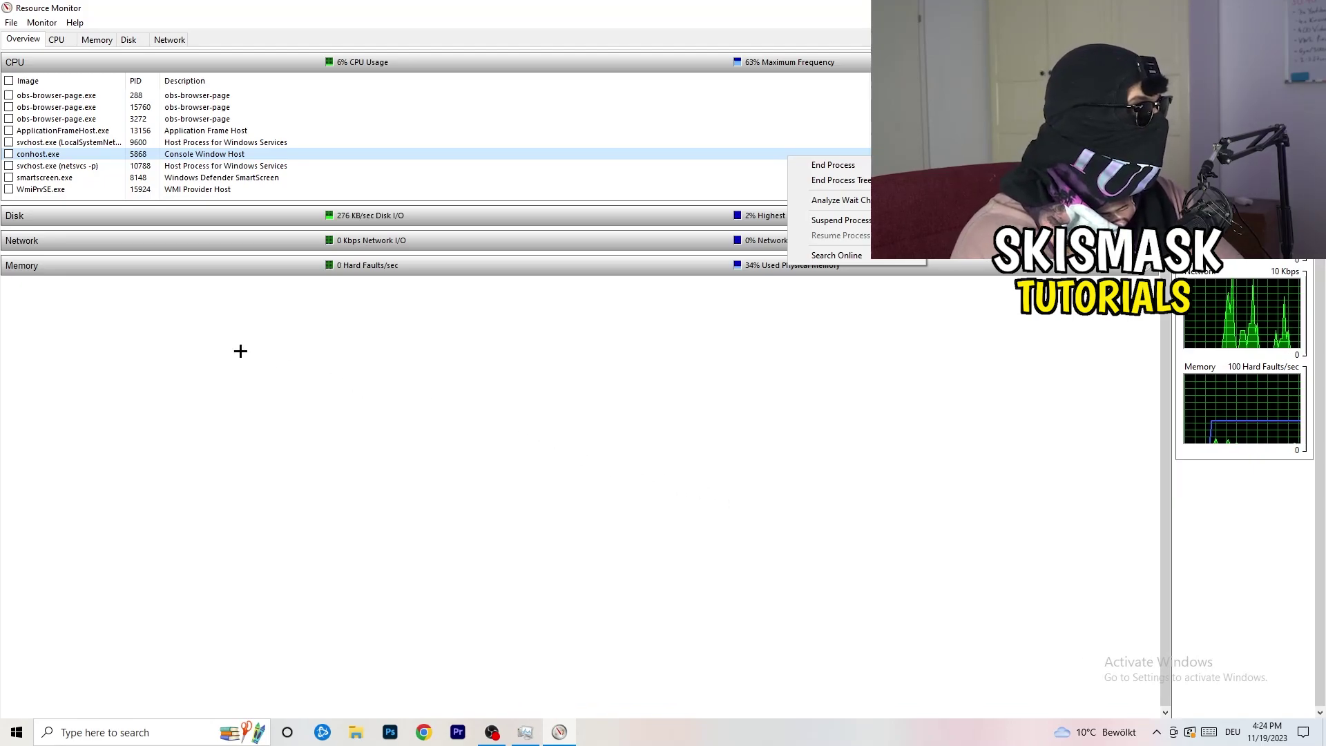
left_click(169, 40)
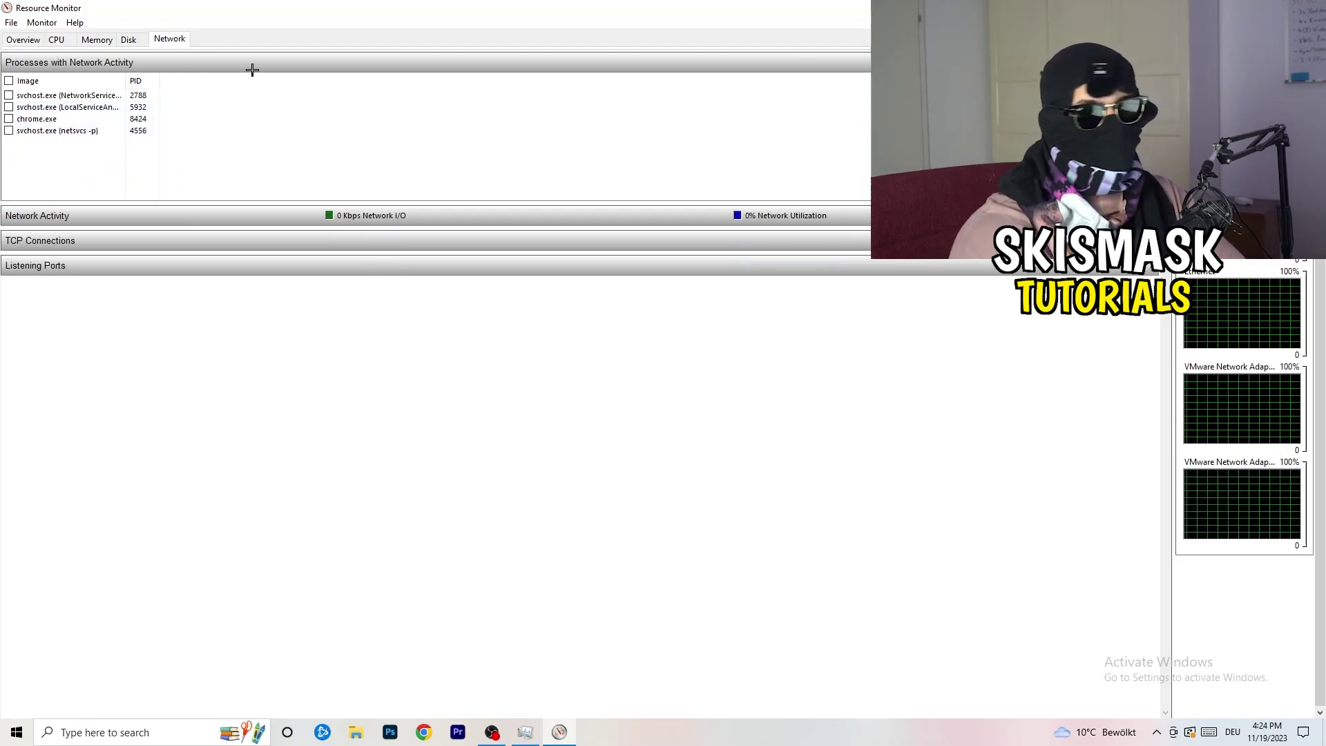
left_click(26, 39)
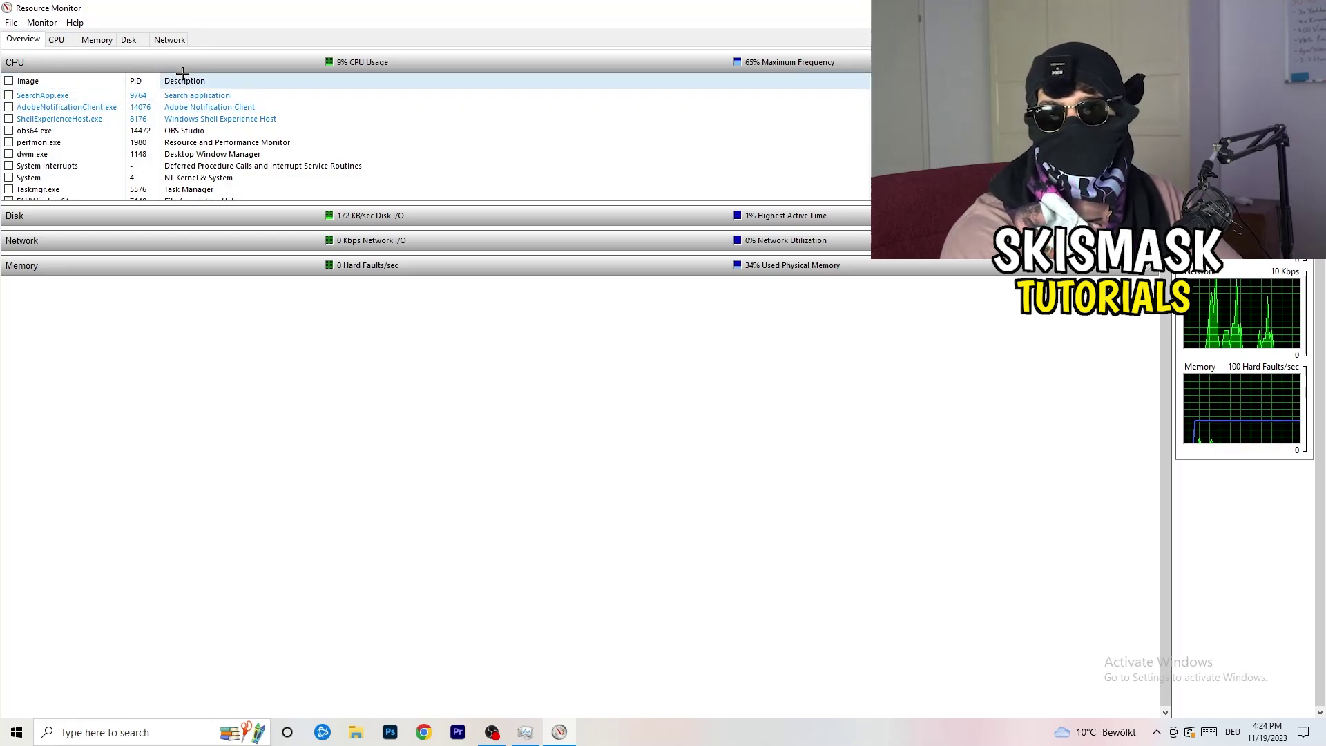
left_click(169, 39)
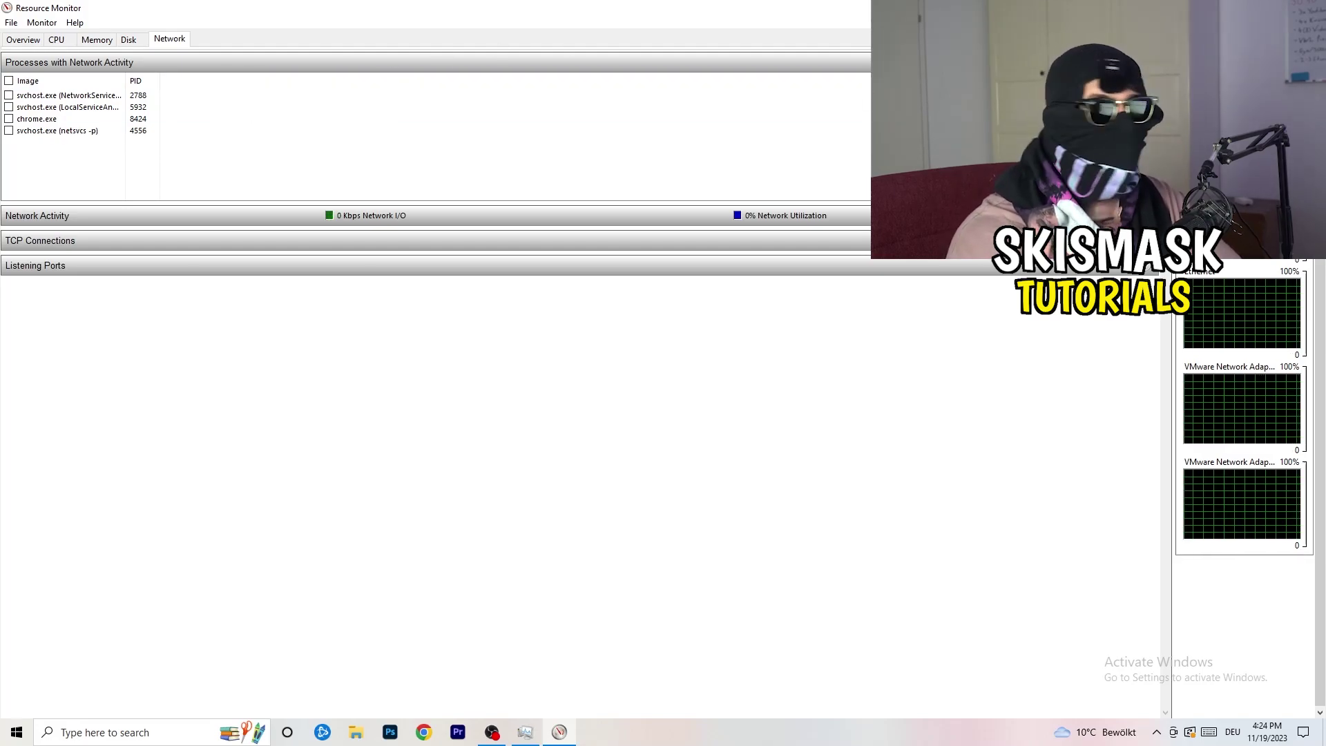
- Close Resource Monitor and open the Network & Internet Status page in Windows Settings
key("alt+F4")
key("alt+F4")
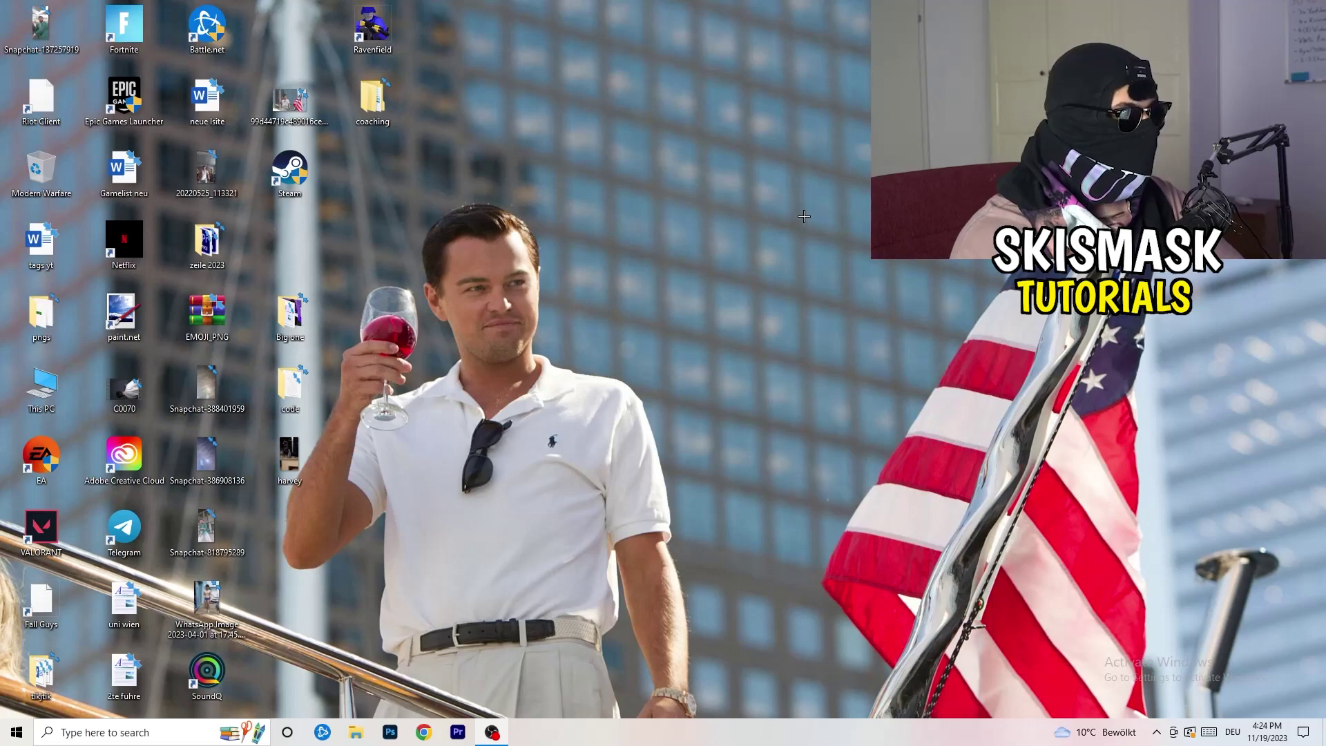
key("super")
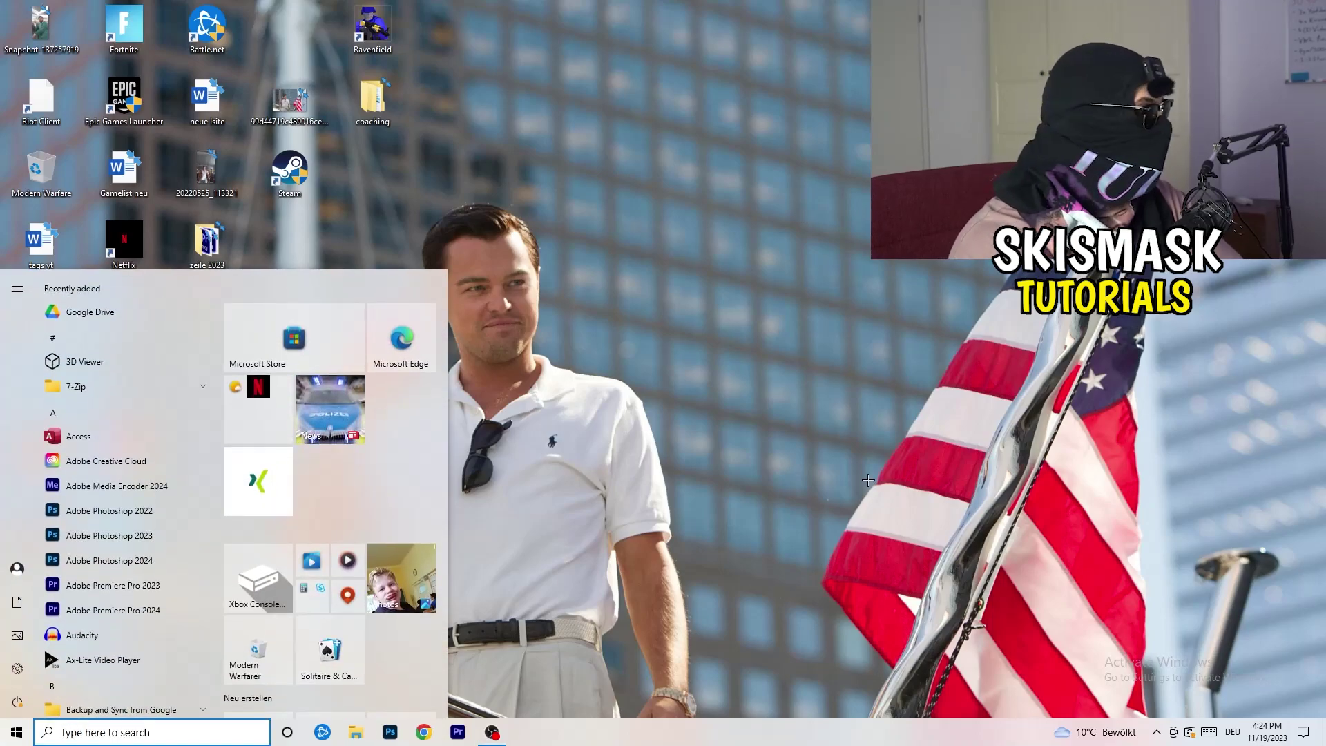
left_click(17, 667)
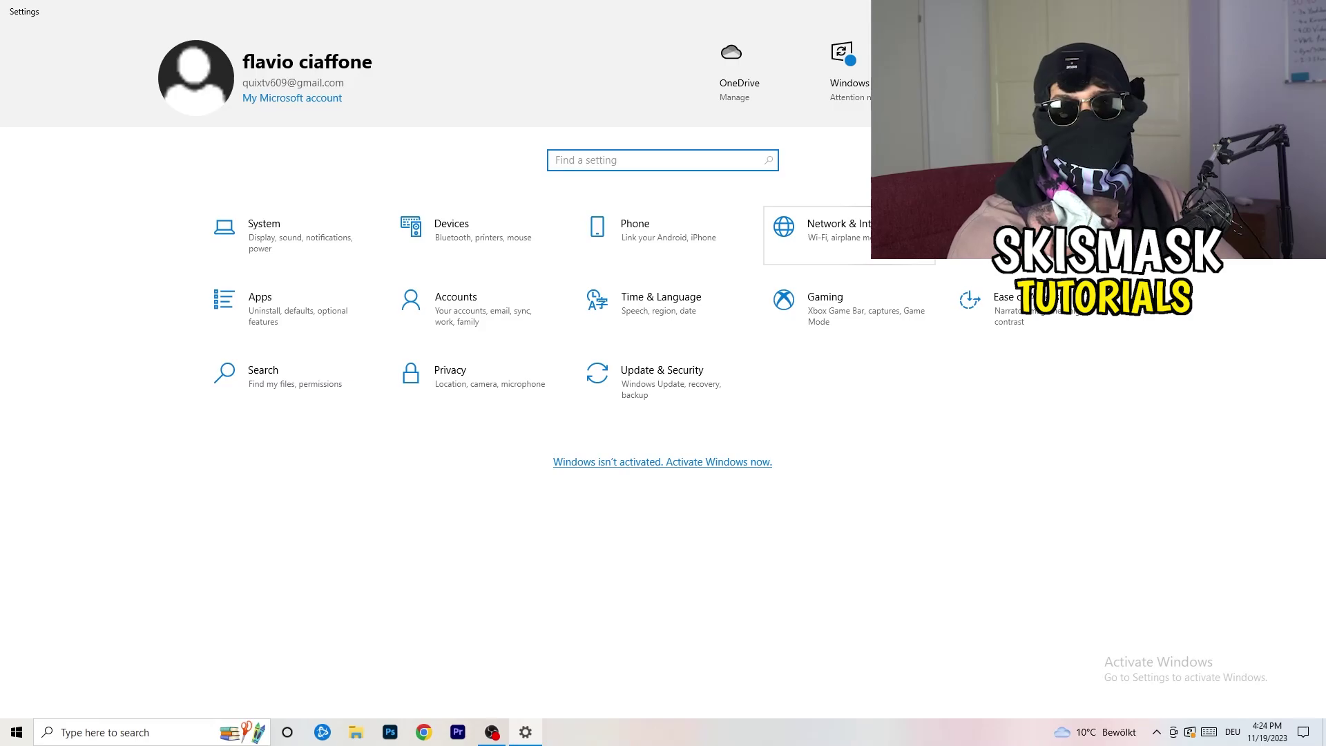
left_click(898, 235)
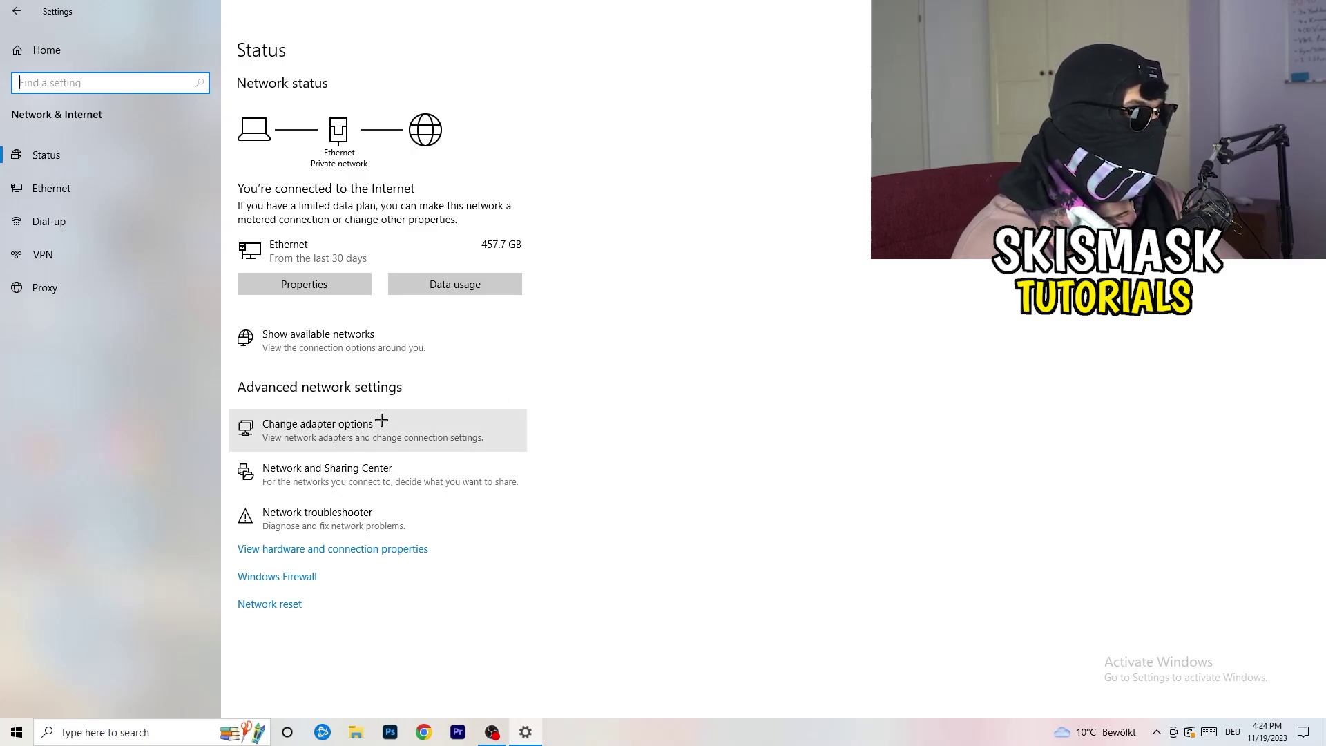
- Run the network troubleshooter on all network adapters, then close it before it finishes
left_click(343, 523)
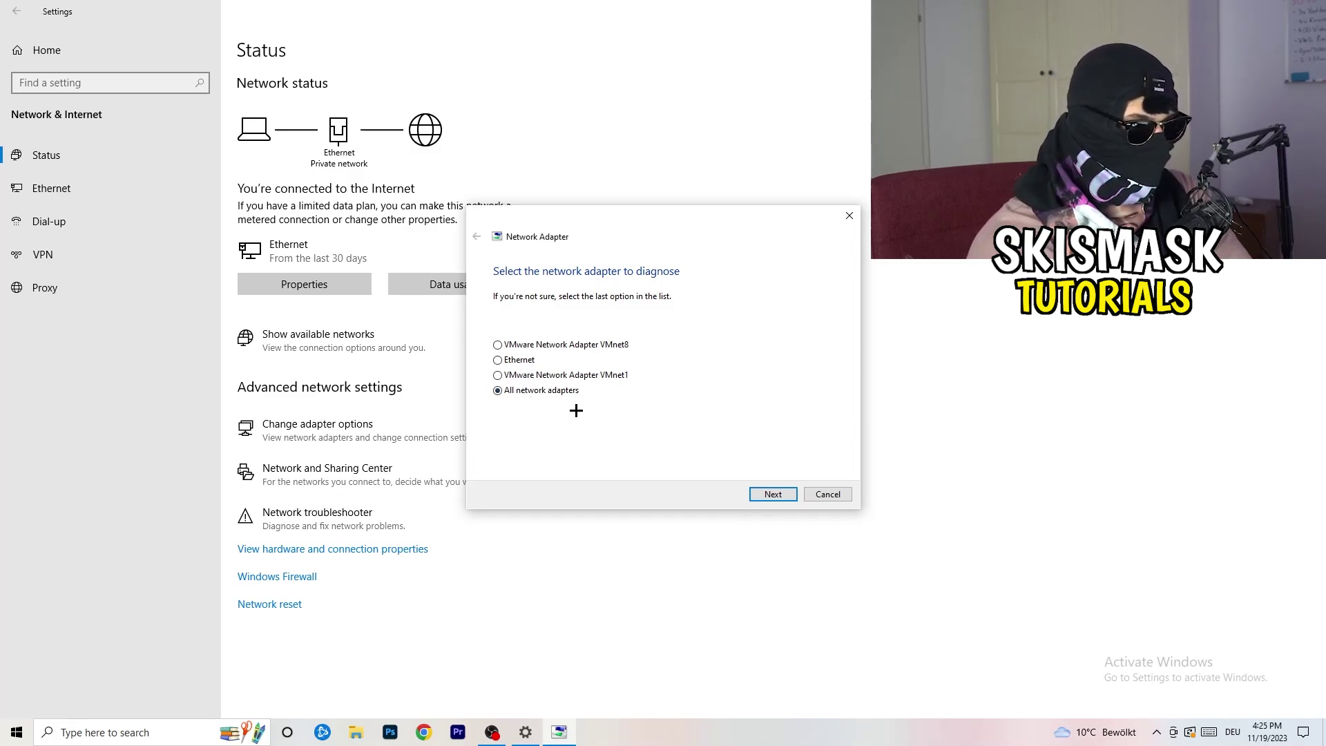
left_click(774, 495)
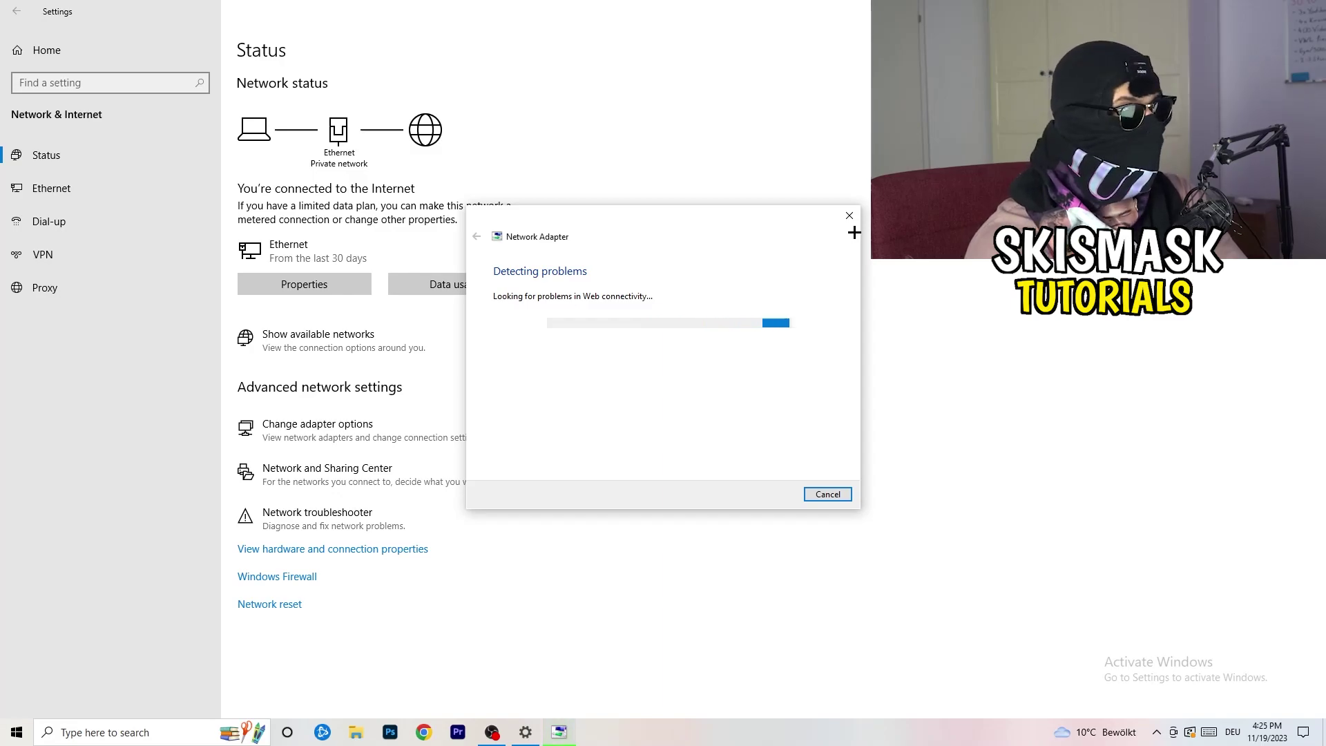
left_click(852, 217)
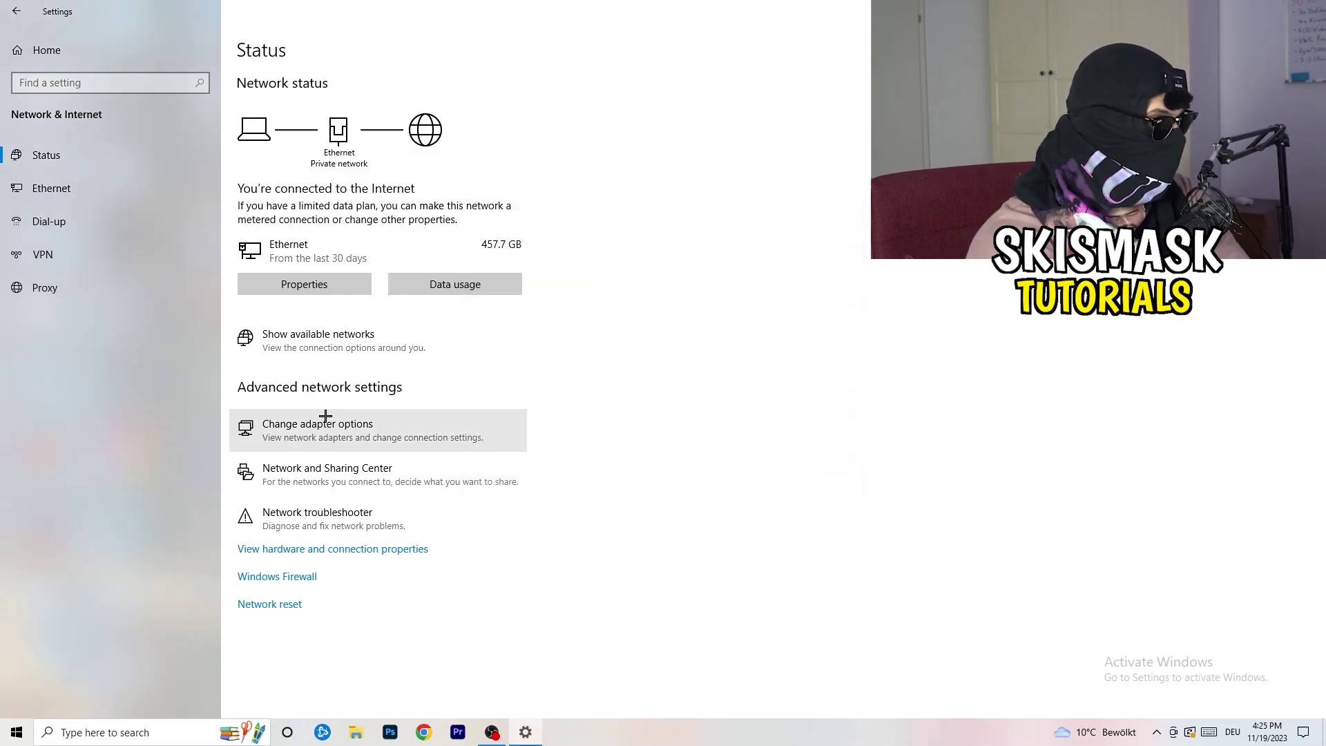
- Open the Network Connections window maximized and select the Ethernet adapter
left_click(354, 437)
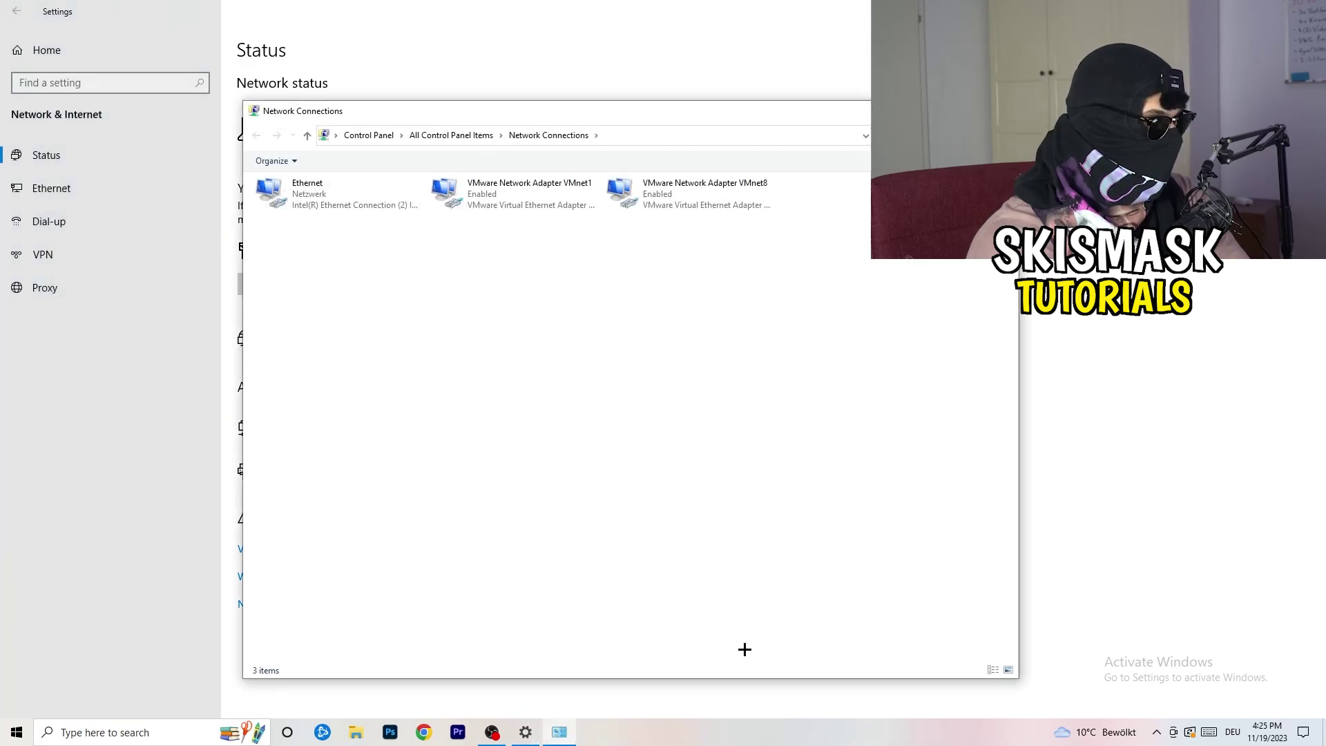
left_click(987, 110)
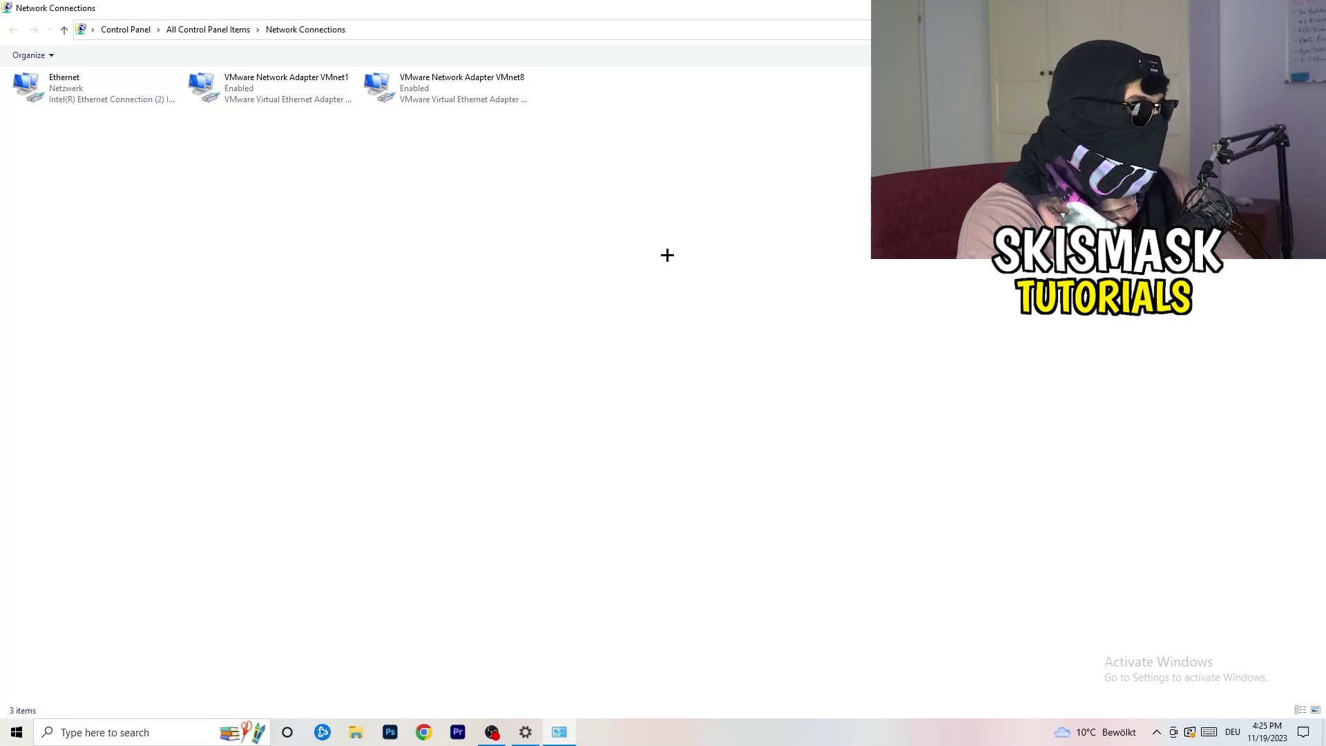
left_click(90, 85)
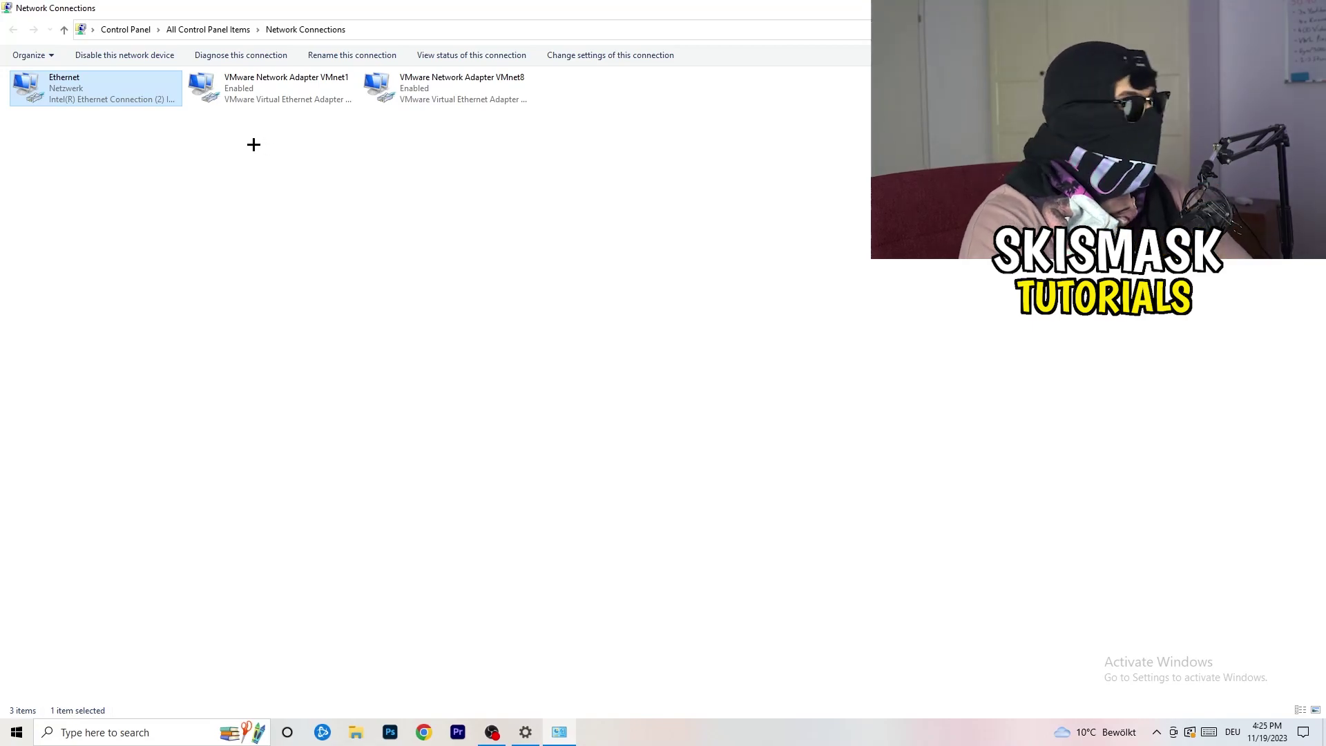
- Disable the Ethernet adapter, then enable it again to reset the connection
right_click(112, 83)
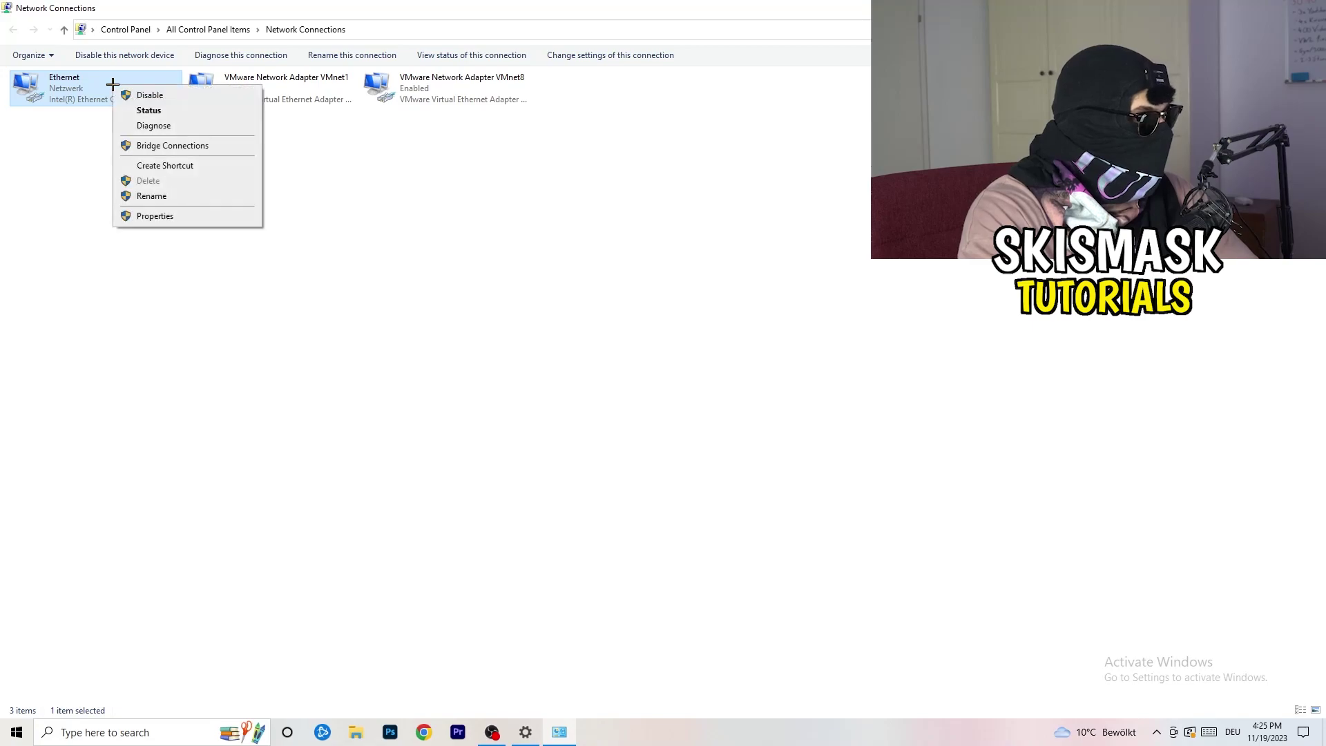
left_click(153, 93)
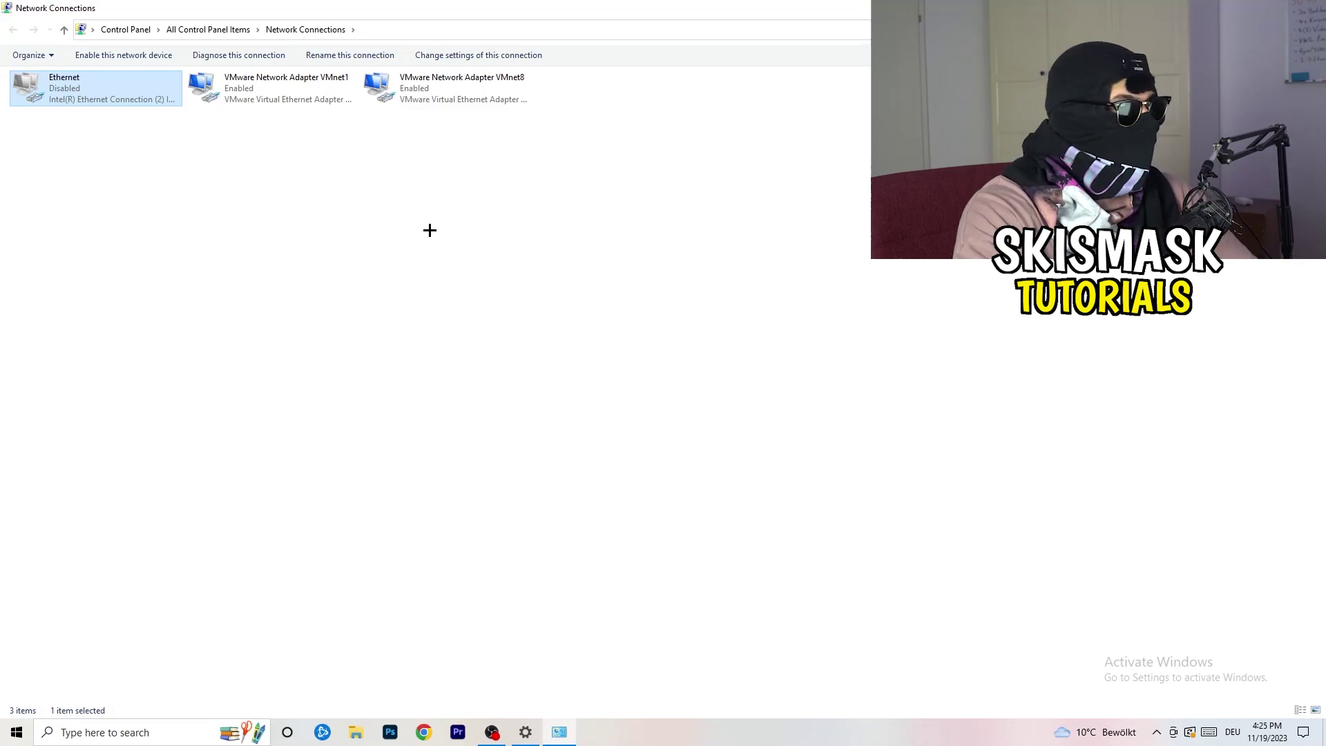
right_click(70, 98)
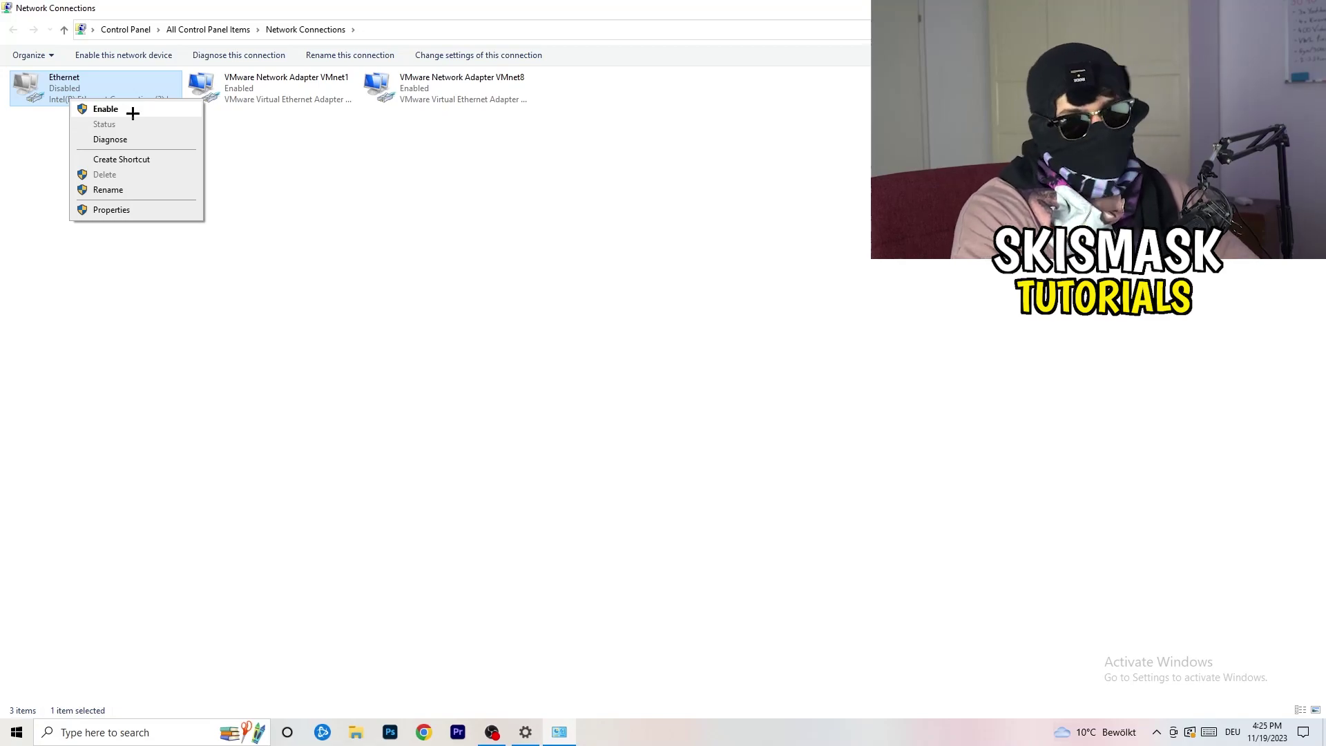
left_click(133, 113)
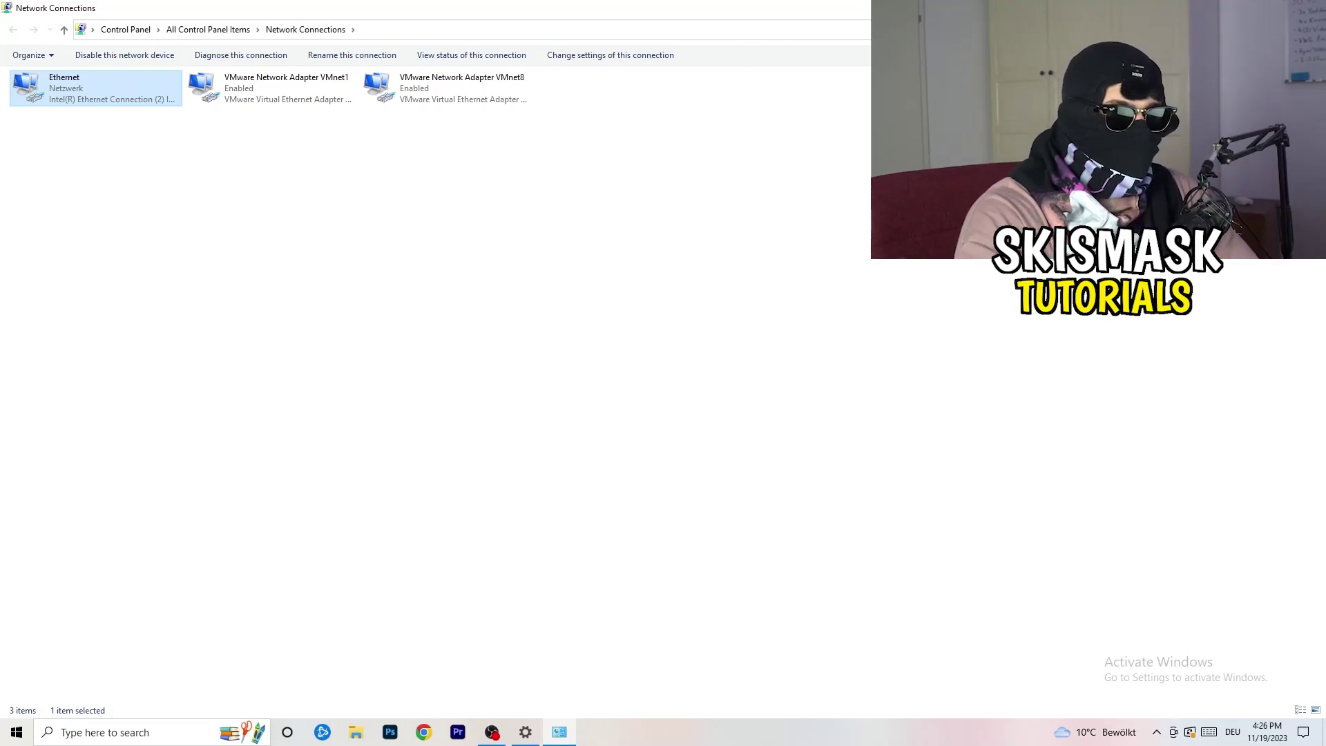
- Close Network Connections and open the Network and Sharing Center from the Status page
key("alt+F4")
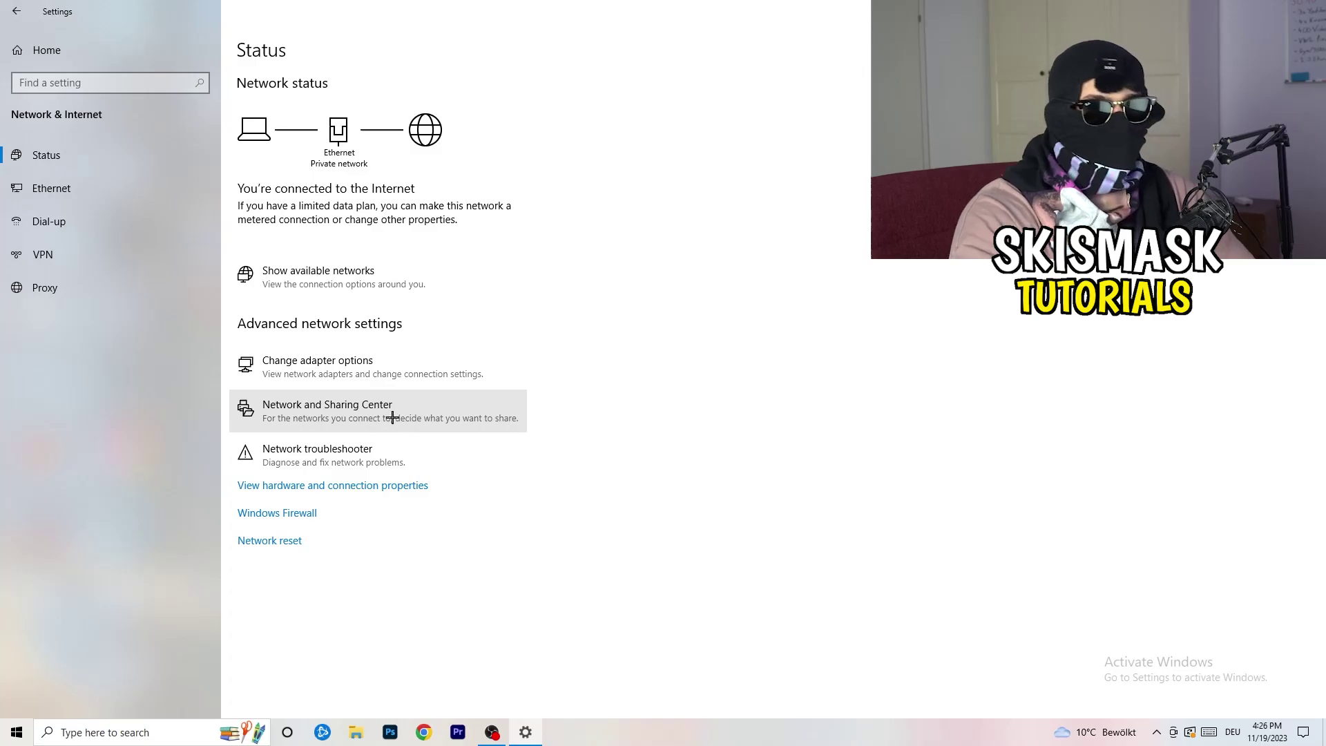
left_click(392, 417)
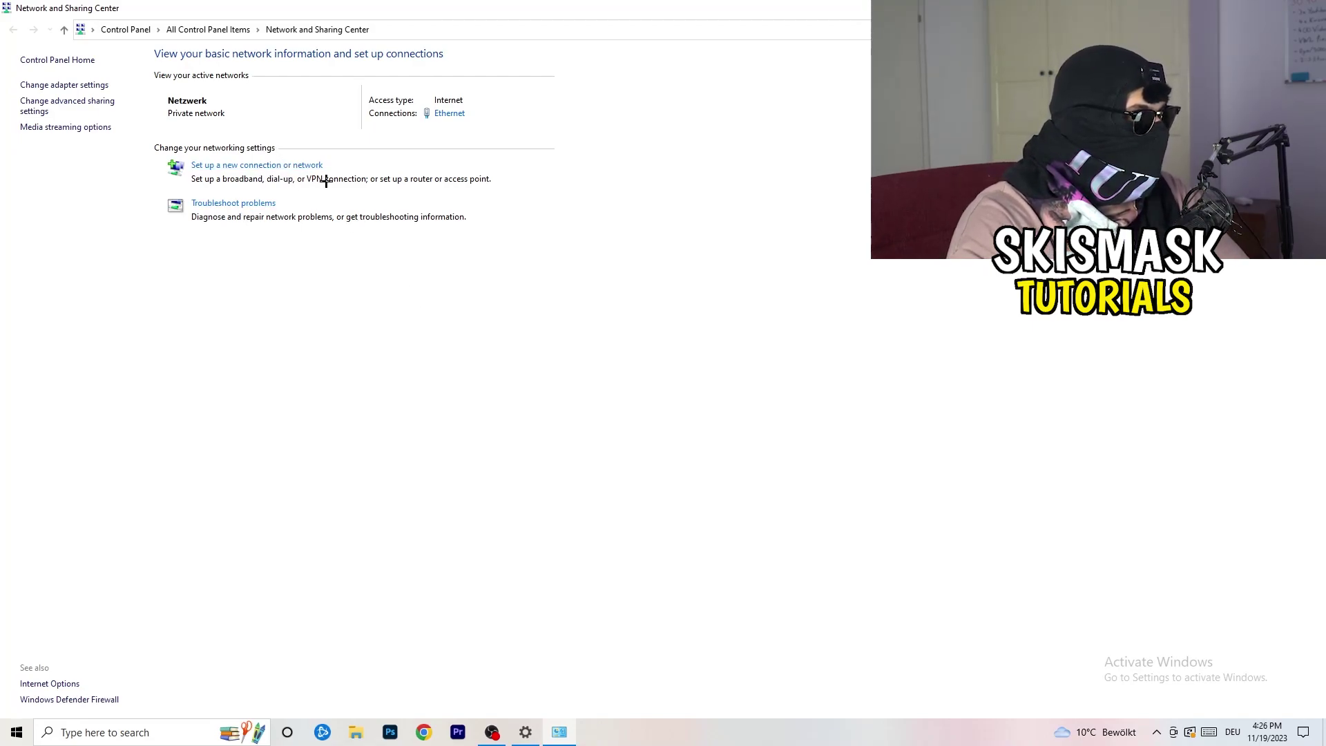
- Open Ethernet Status, move it aside, and open Ethernet Properties to review its item list
left_click(452, 116)
left_click_drag(663, 220, 337, 135)
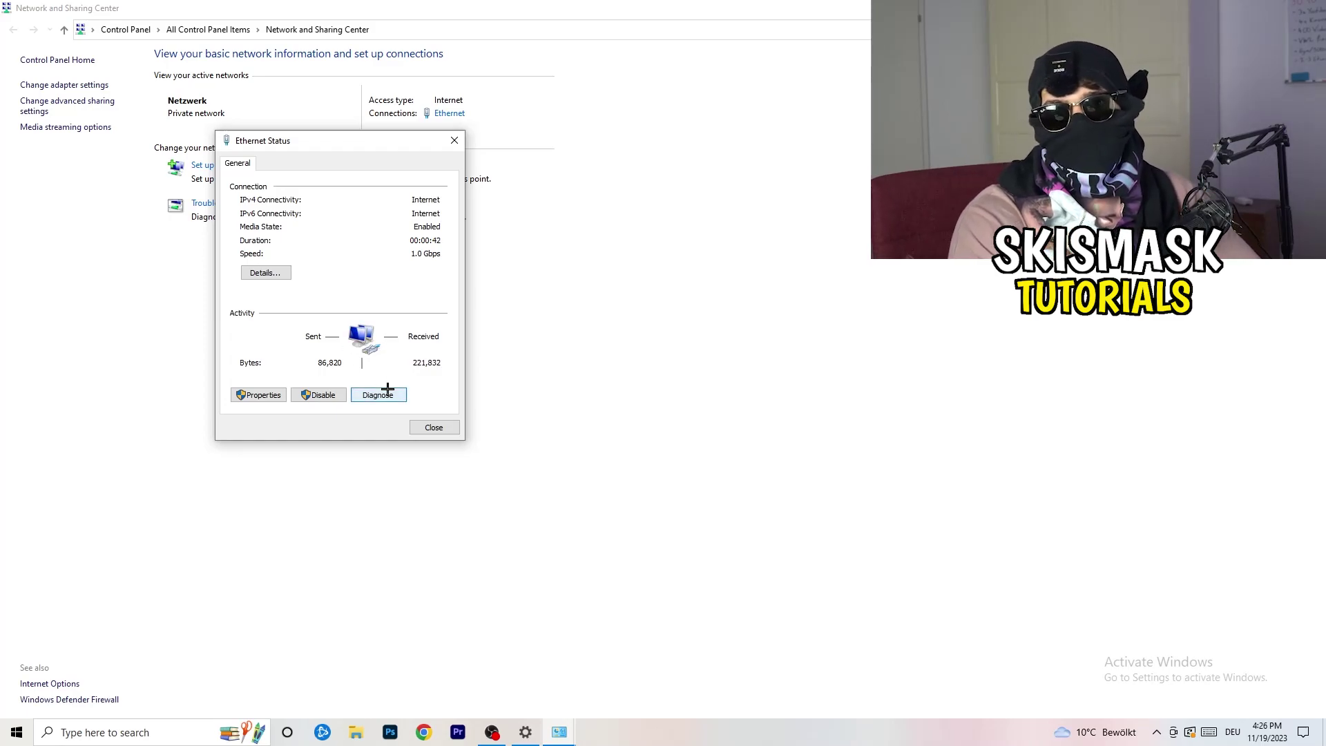
left_click(275, 394)
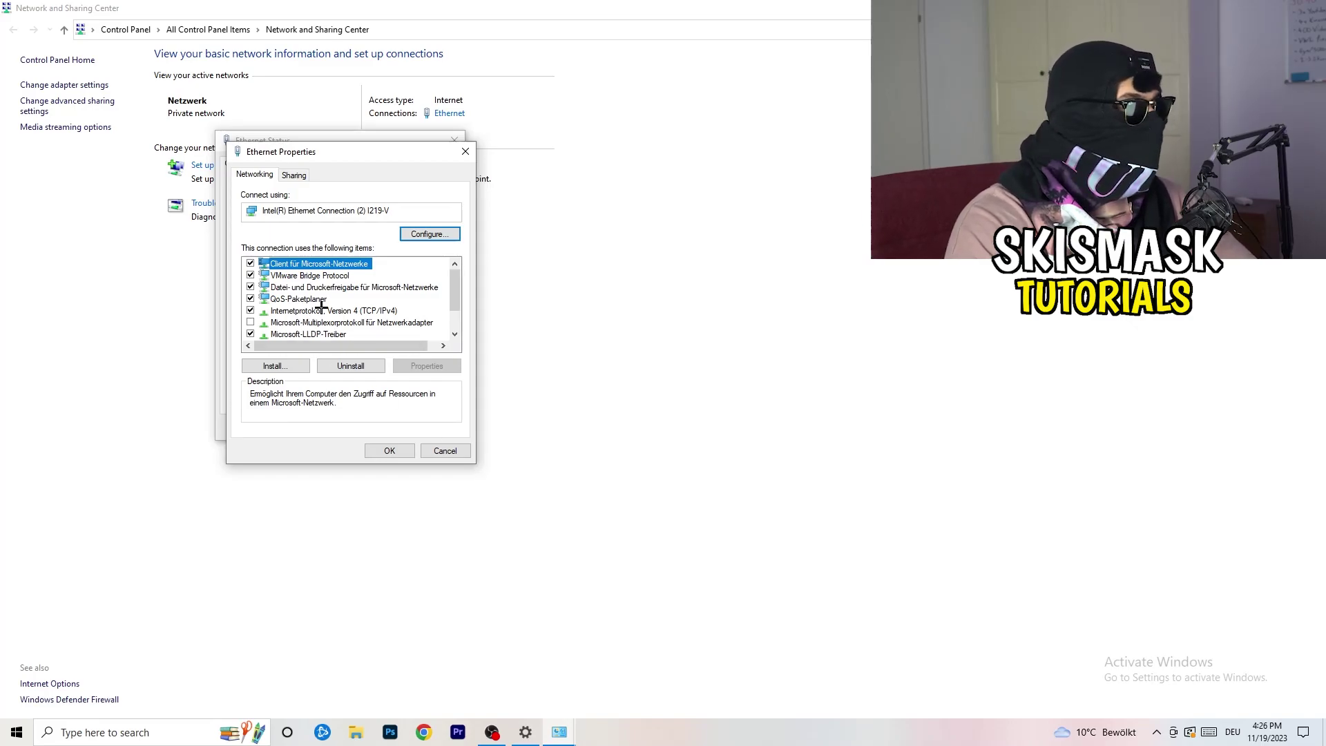
scroll(321, 314, "down", 1)
scroll(330, 306, "up", 1)
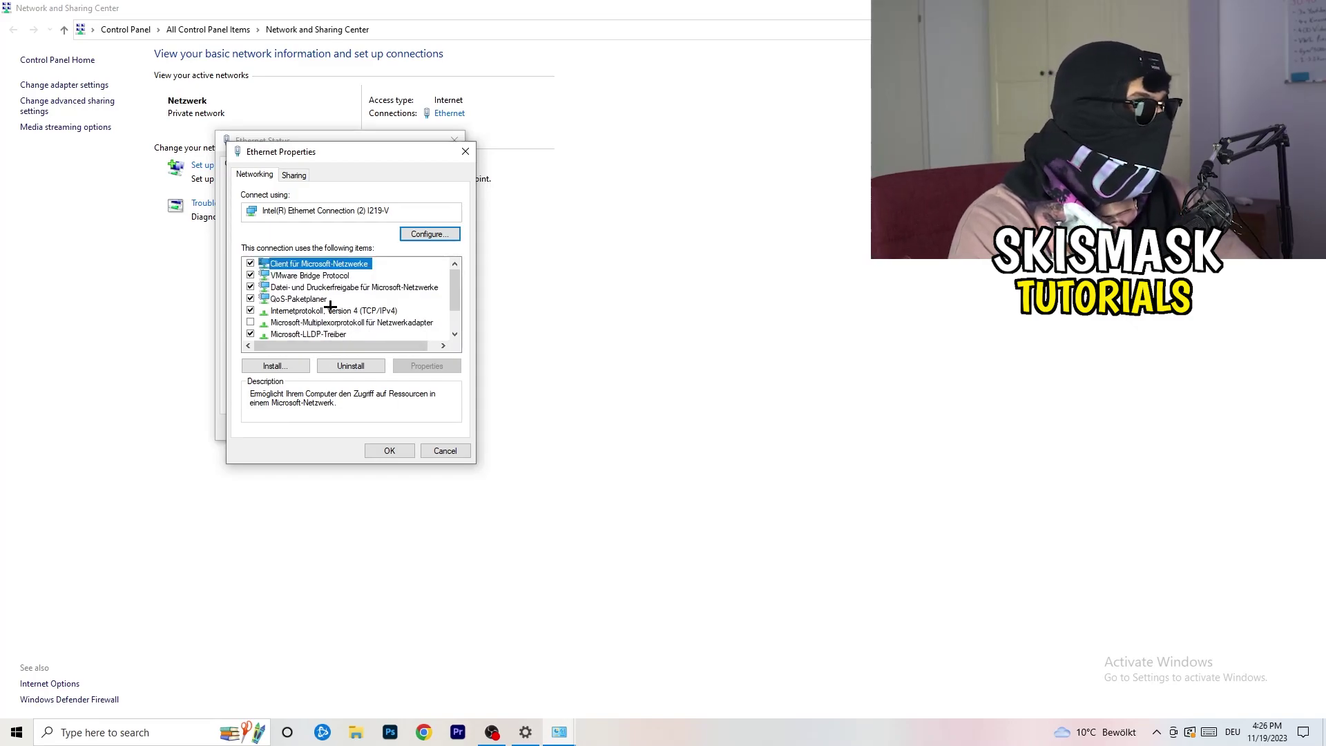
scroll(330, 304, "down", 1)
scroll(330, 304, "up", 1)
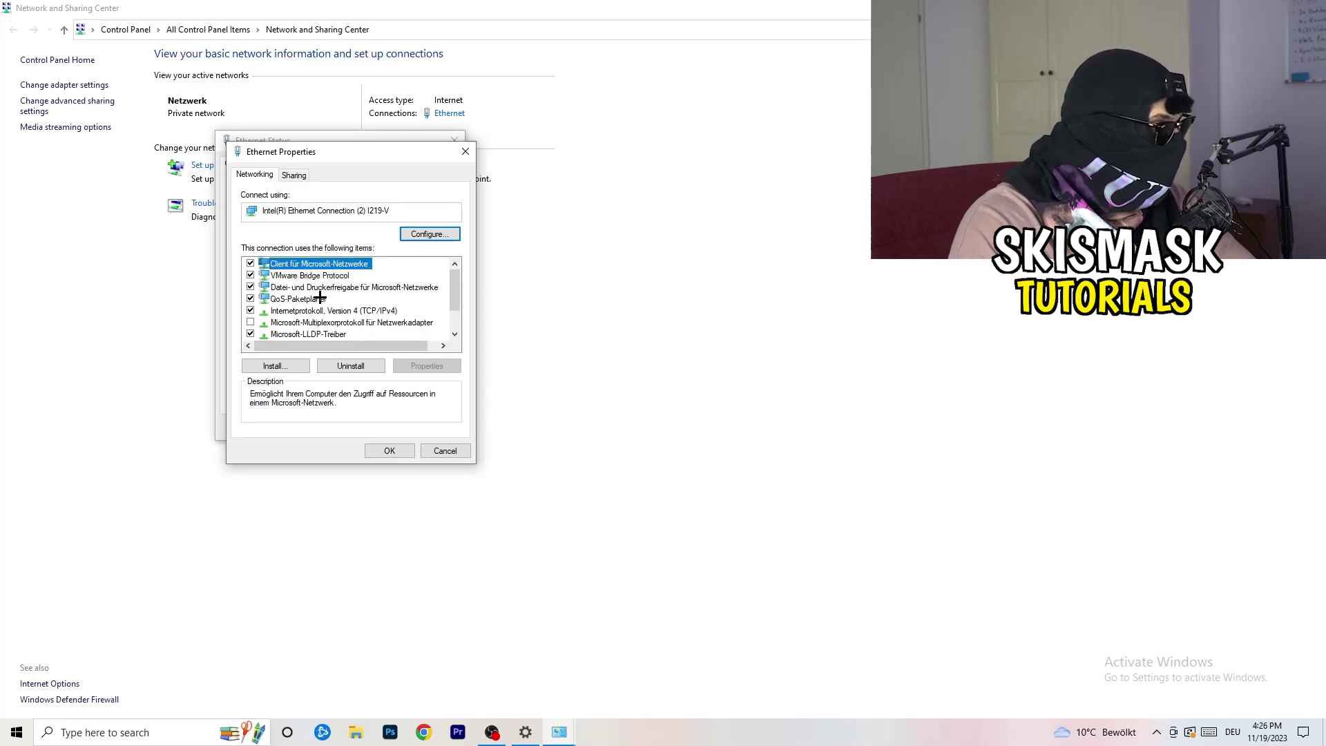
- Open TCP/IPv4 properties and switch to 'Use the following IP address', focusing the IP field
double_click(304, 311)
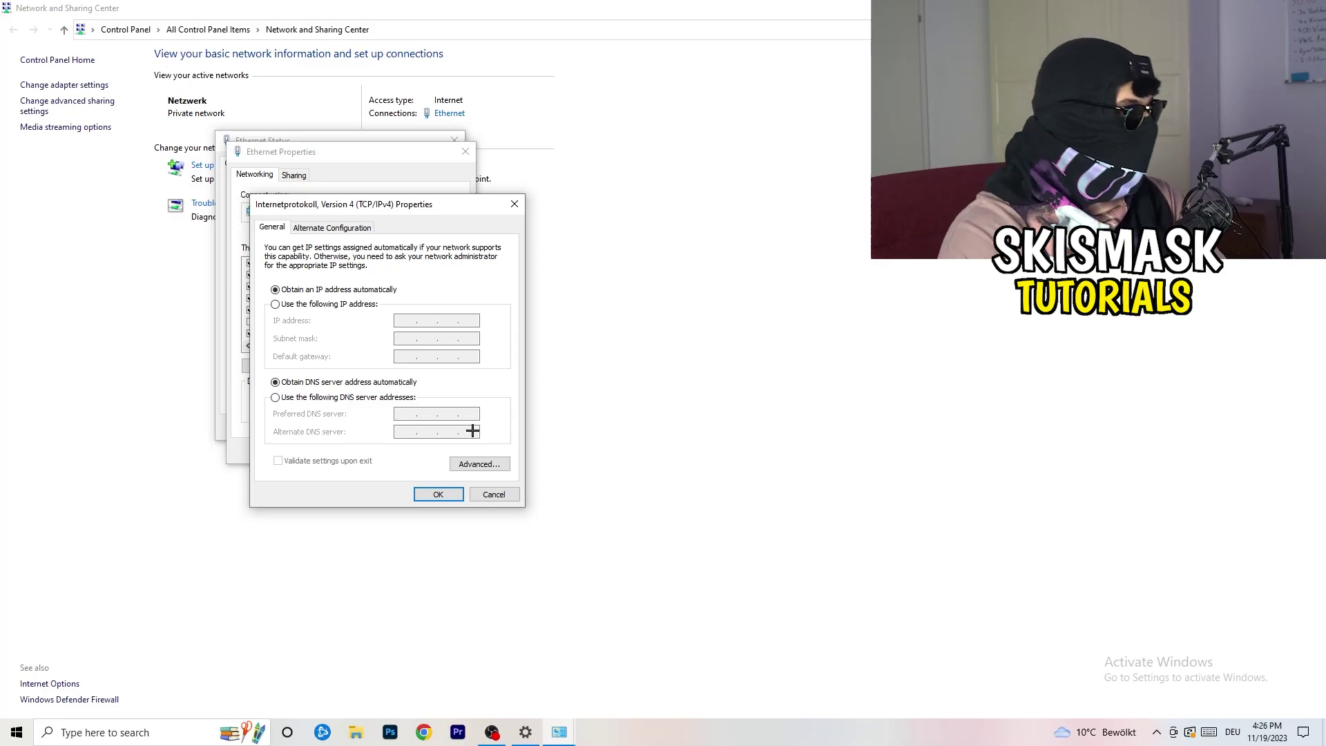
left_click(281, 308)
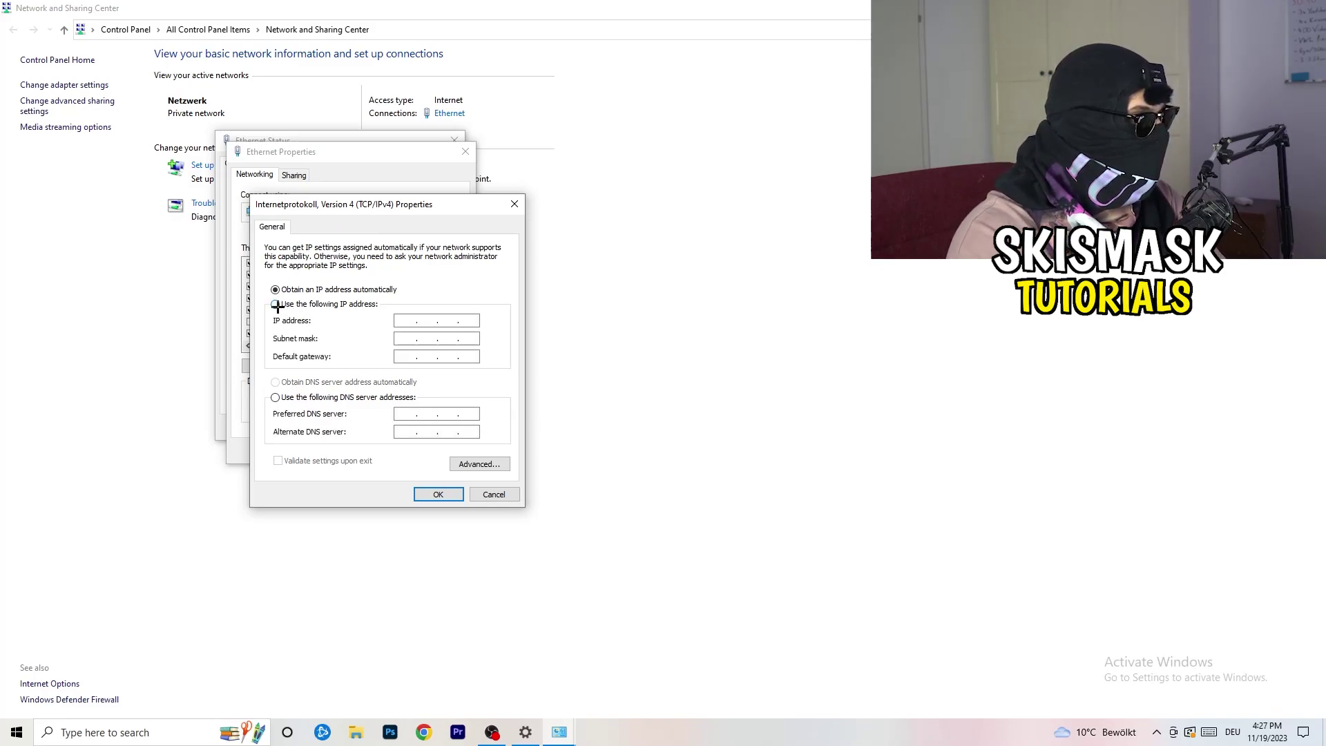
left_click(408, 321)
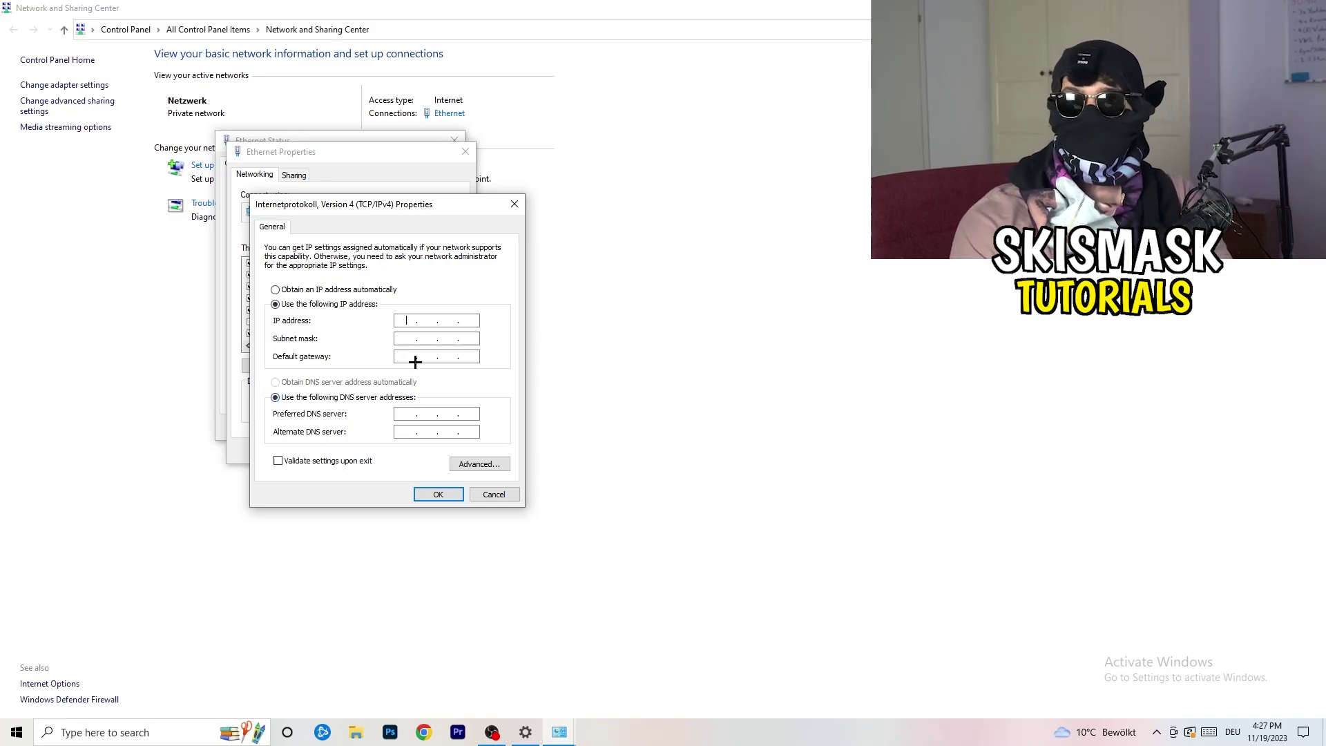
- Close IPv4, Ethernet Properties, Ethernet Status and Network and Sharing Center unsaved, then show available networks
left_click(514, 202)
left_click(466, 151)
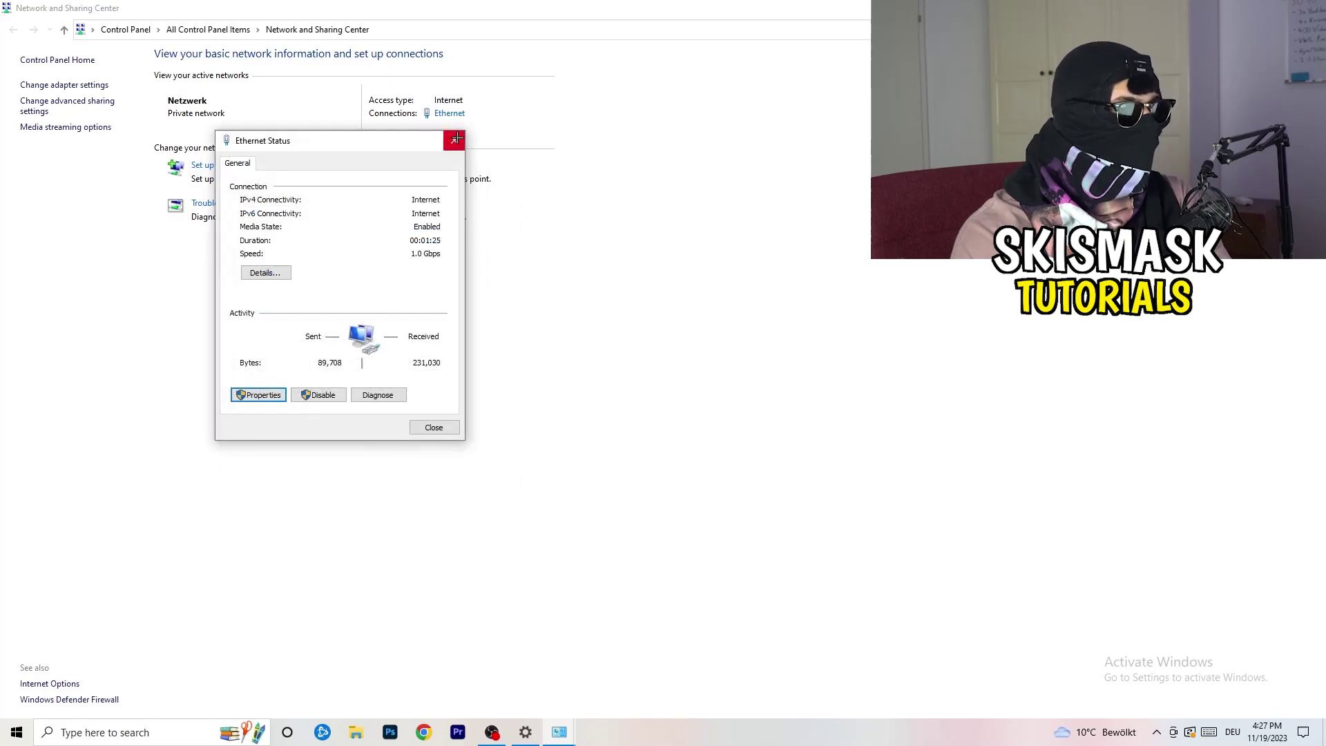
left_click(454, 139)
key("alt+F4")
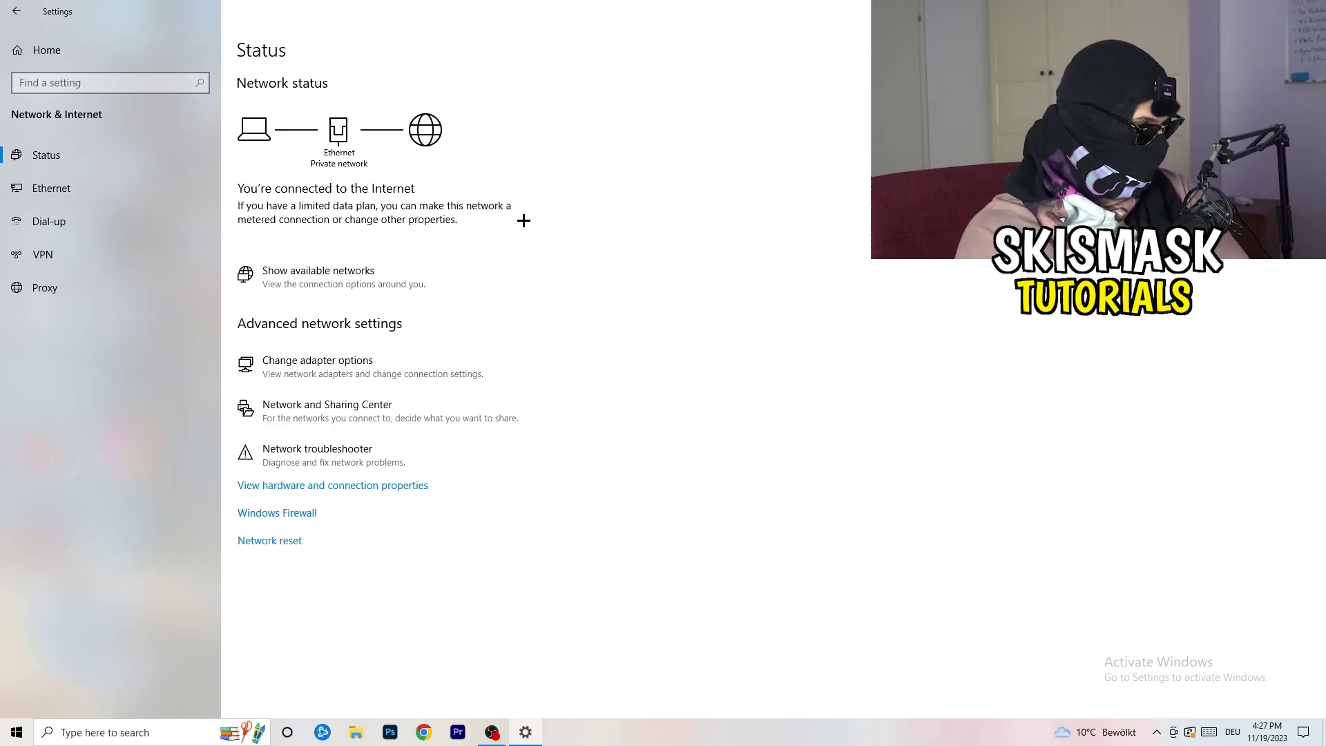
left_click(353, 270)
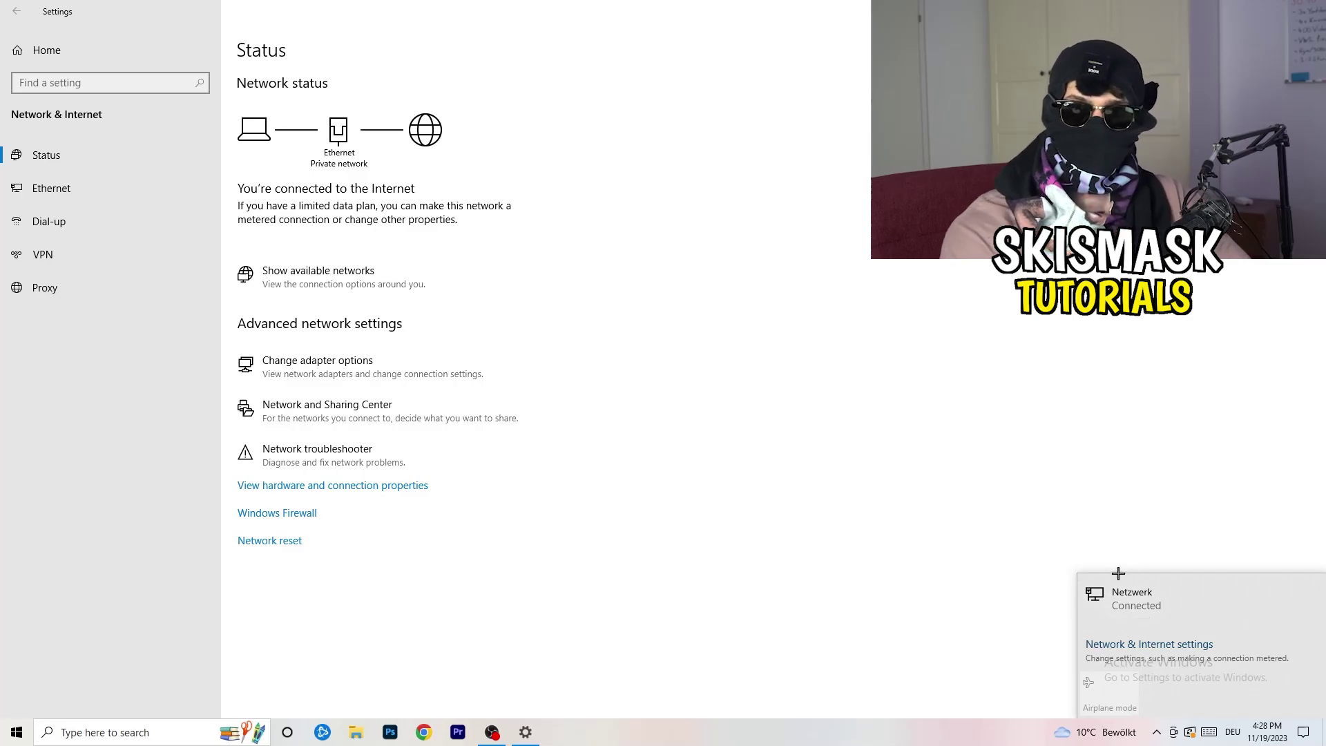
- Dismiss the networks flyout and close the Settings window with Alt+F4, returning to the desktop
left_click(1130, 642)
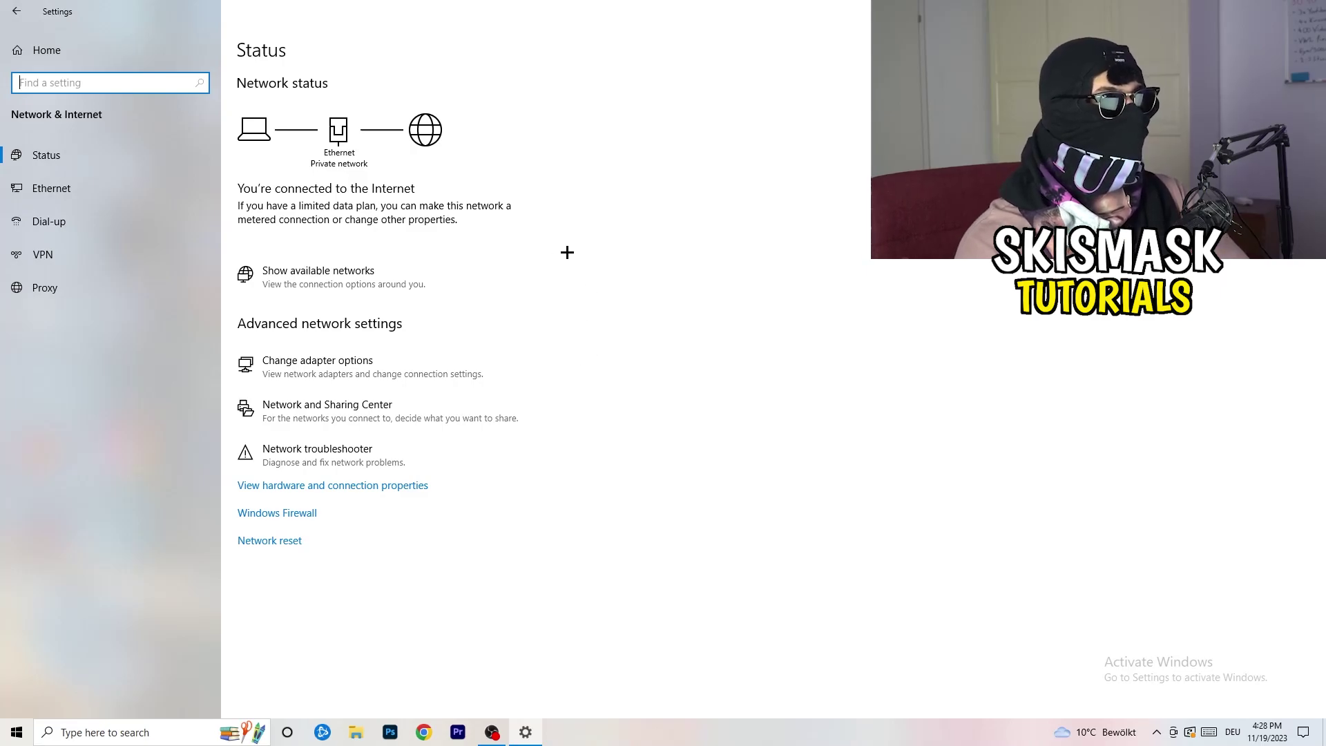
key("alt+F4")
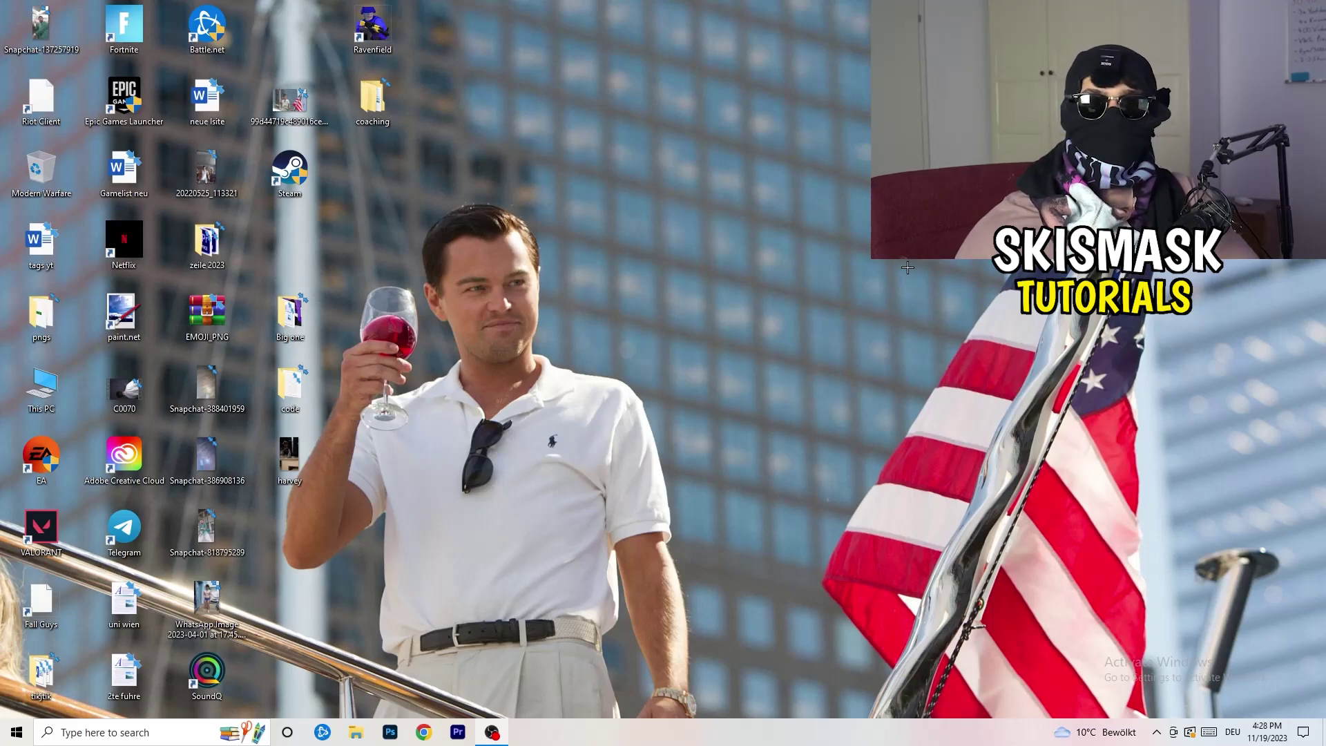
- Reopen Settings on Windows Update, showing the 2023-11 Cumulative Update (KB5032189) pending restart
key("super")
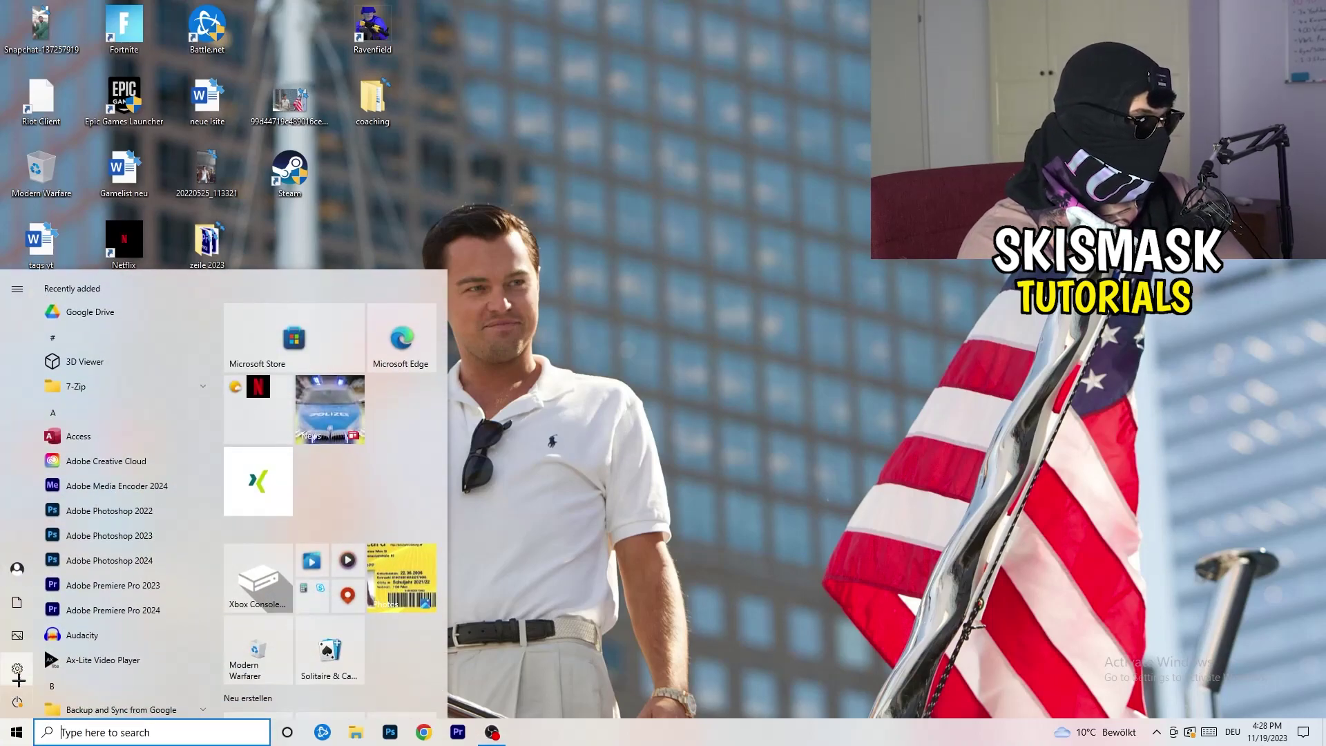
key("super+i")
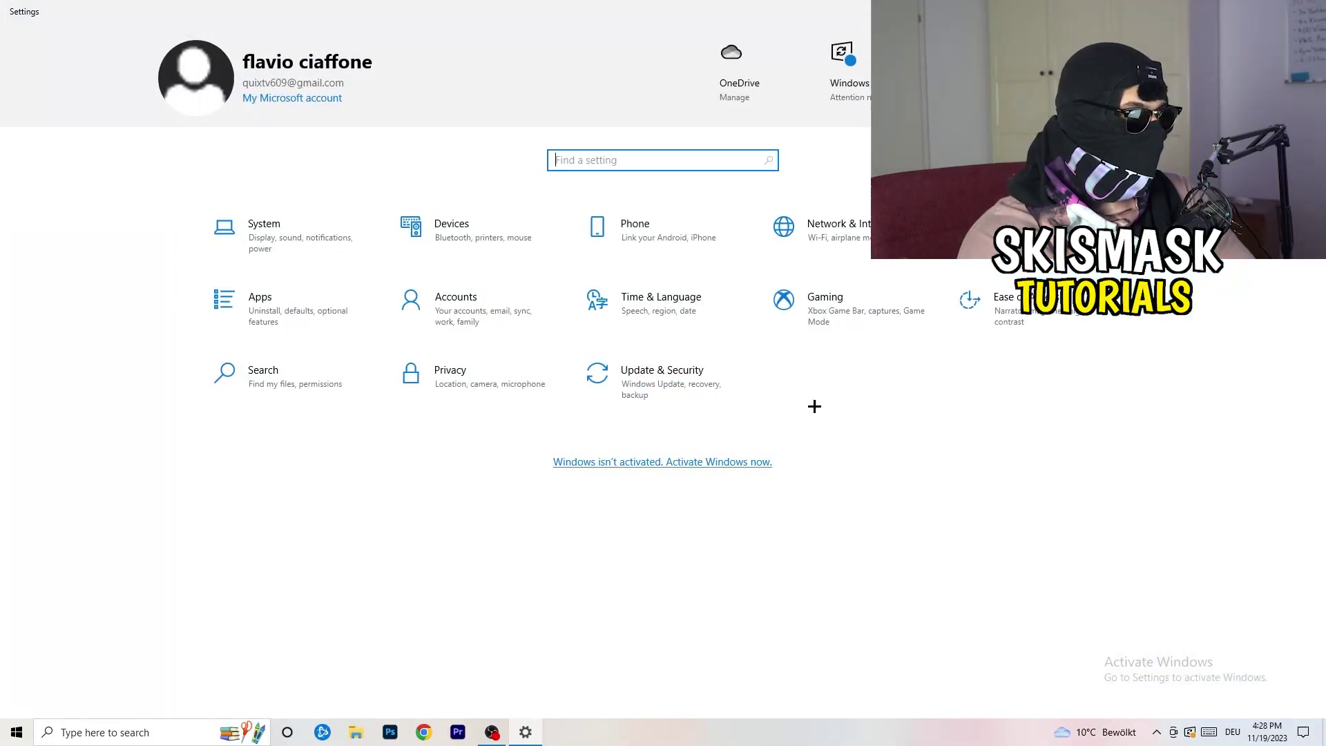
left_click(659, 380)
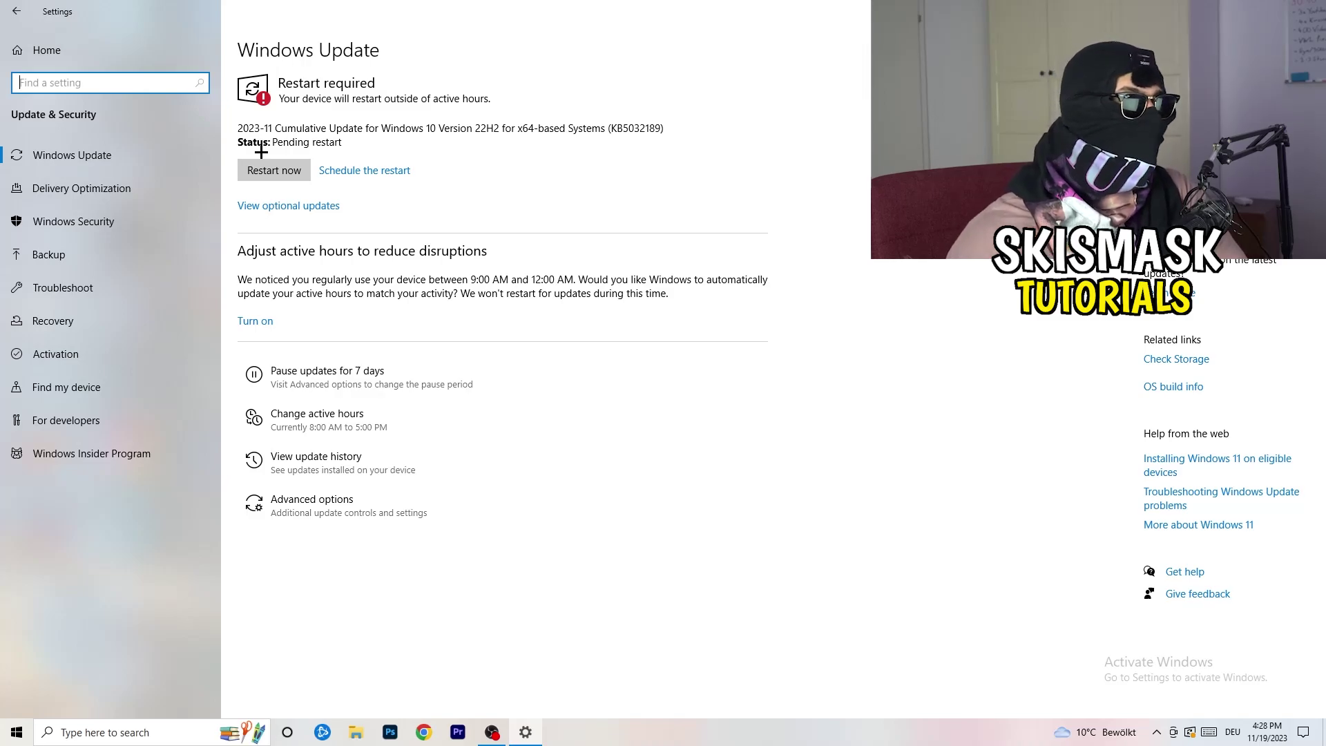
key("alt+F4")
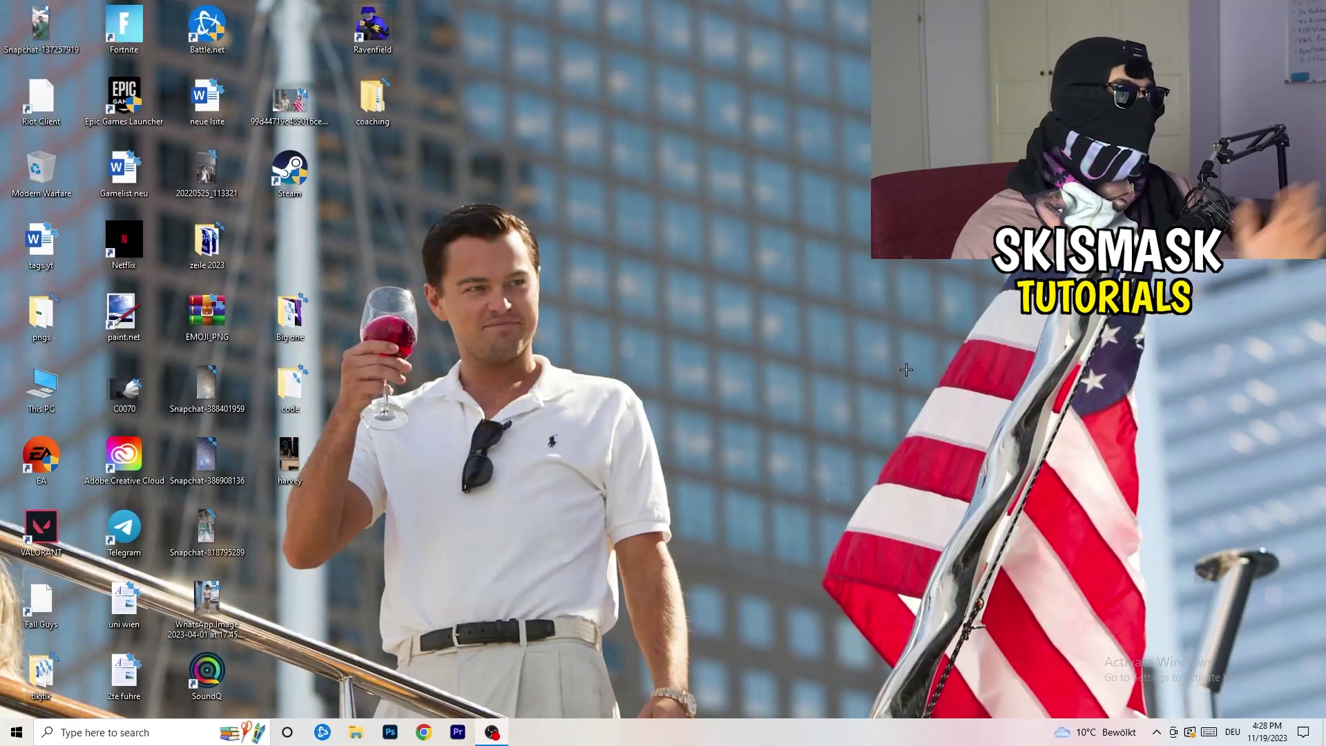